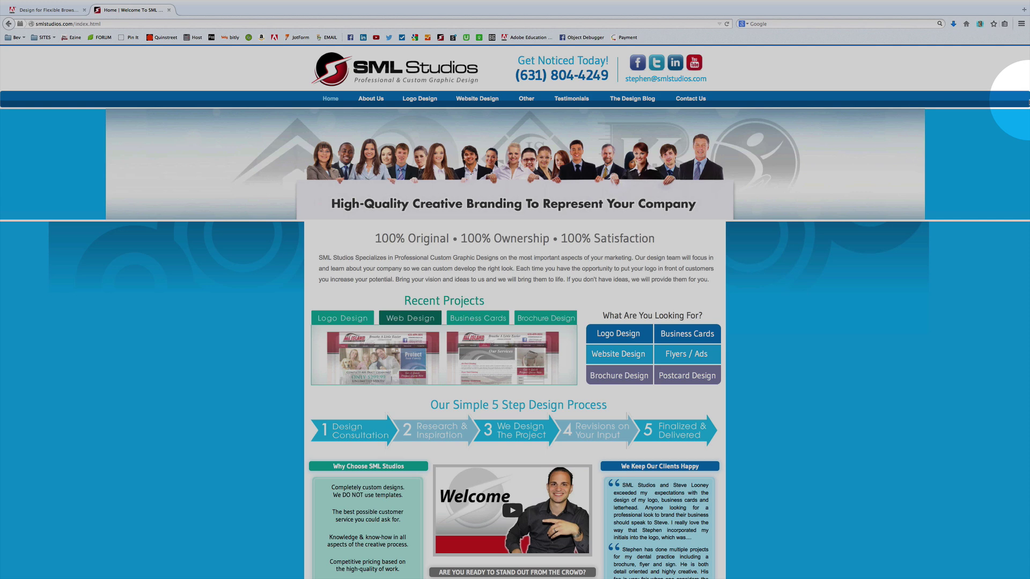
- Take the Firefox window showing the SML Studios site out of full screen
scroll(714, 298, "down", 3)
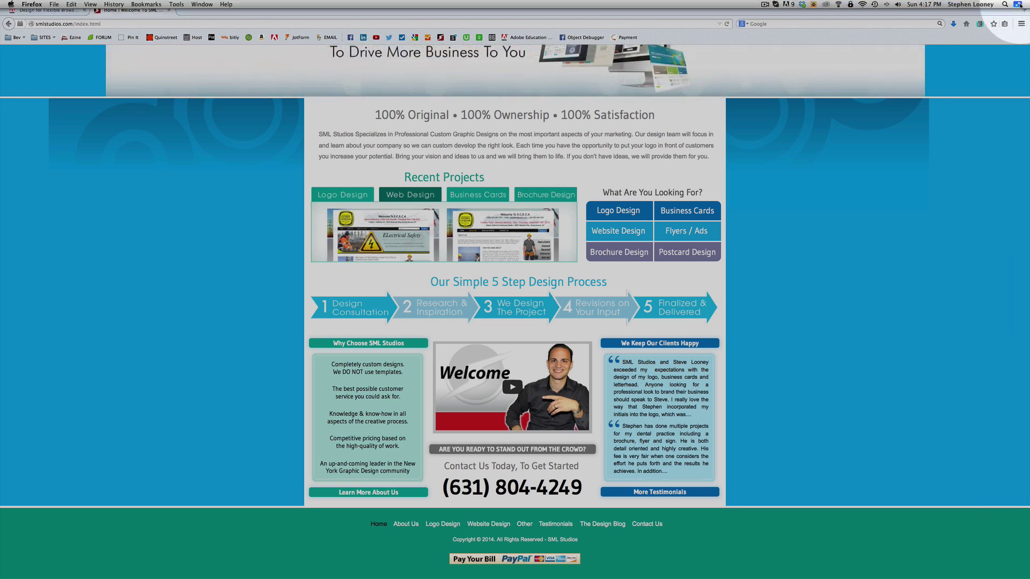
left_click(1022, 6)
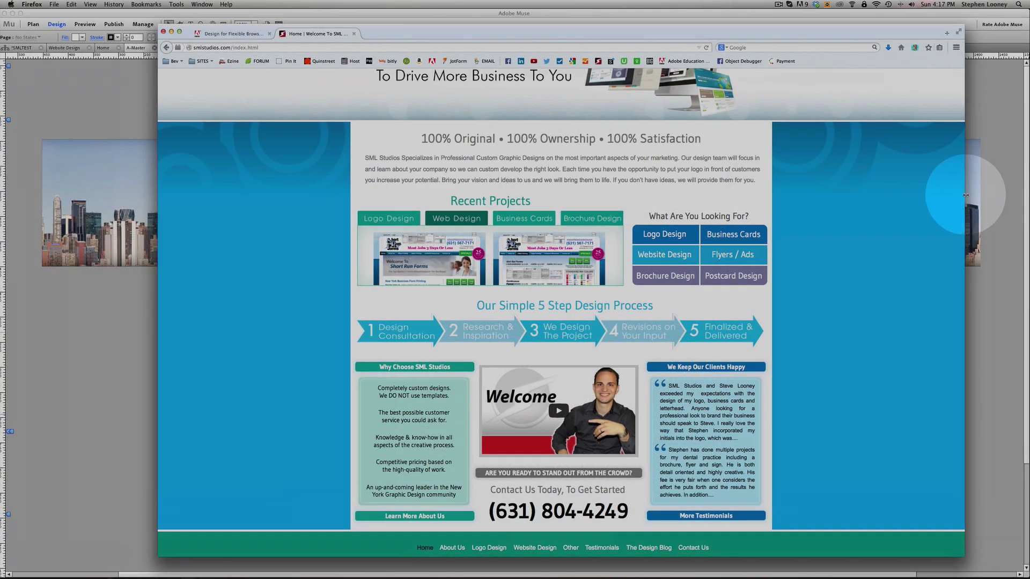
scroll(886, 200, "up", 3)
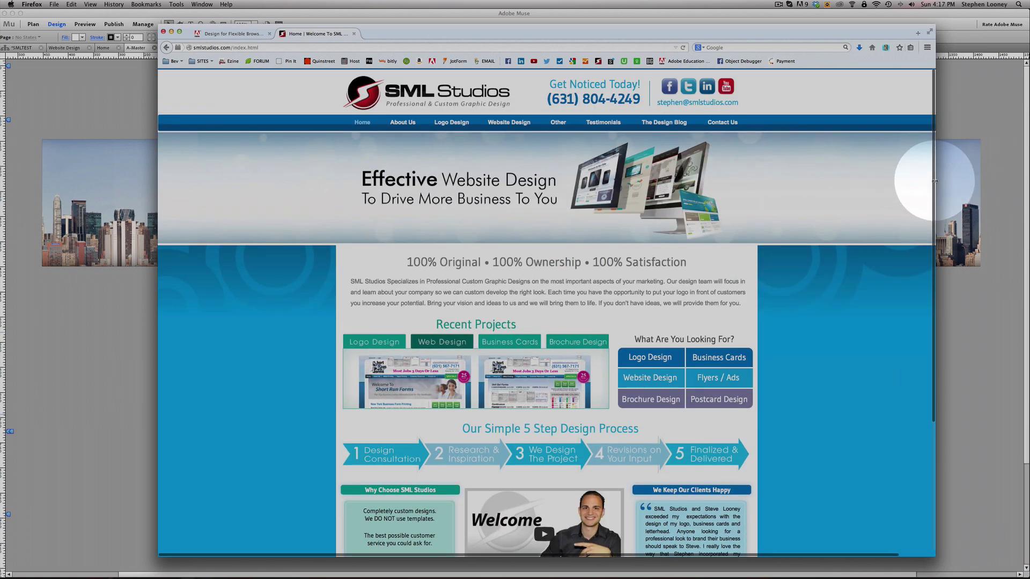
- Resize and reposition the Firefox window over the right side so the Muse layout shows
left_click_drag(936, 188, 872, 196)
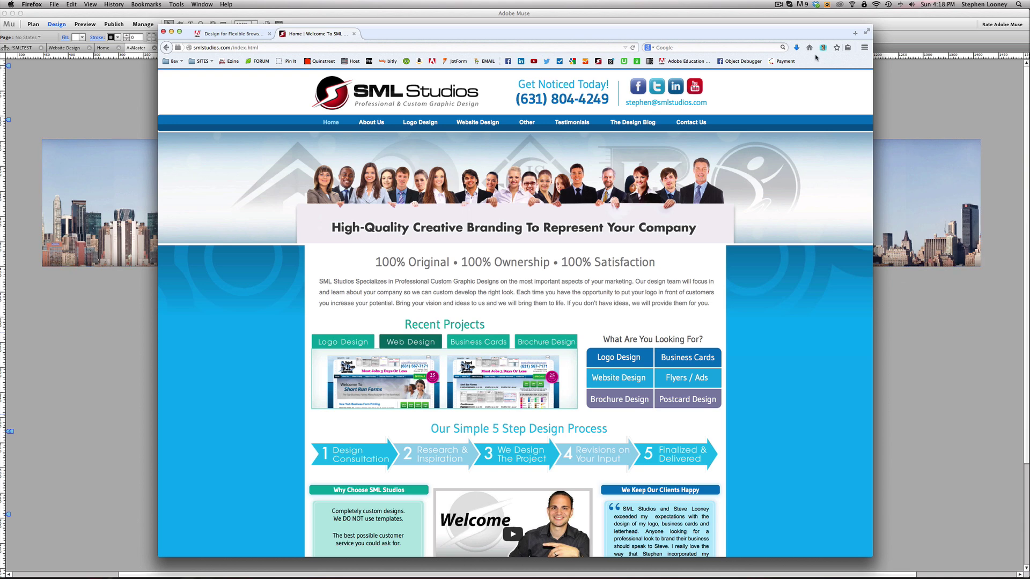
left_click_drag(496, 31, 153, 29)
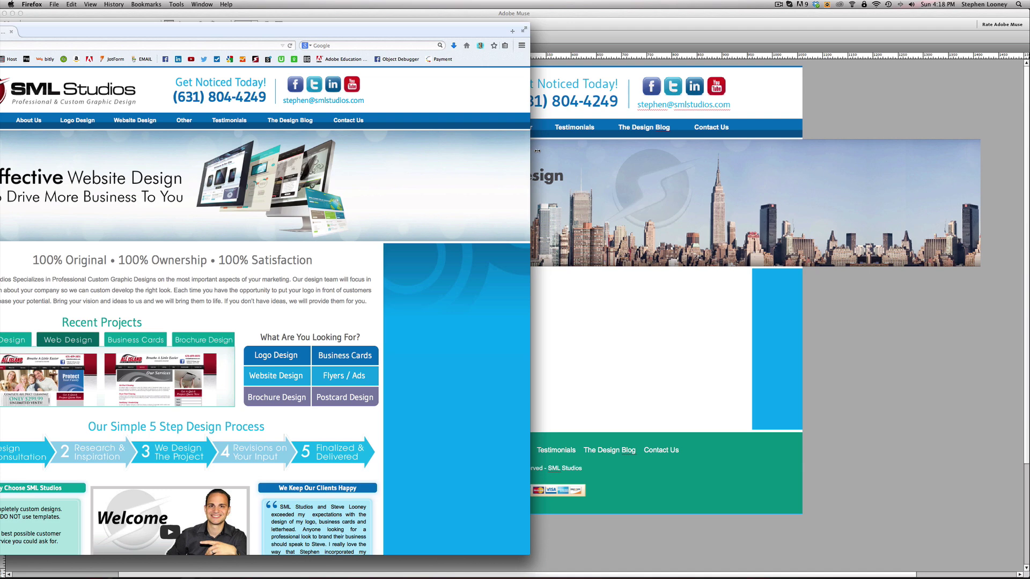
left_click_drag(527, 152, 1028, 157)
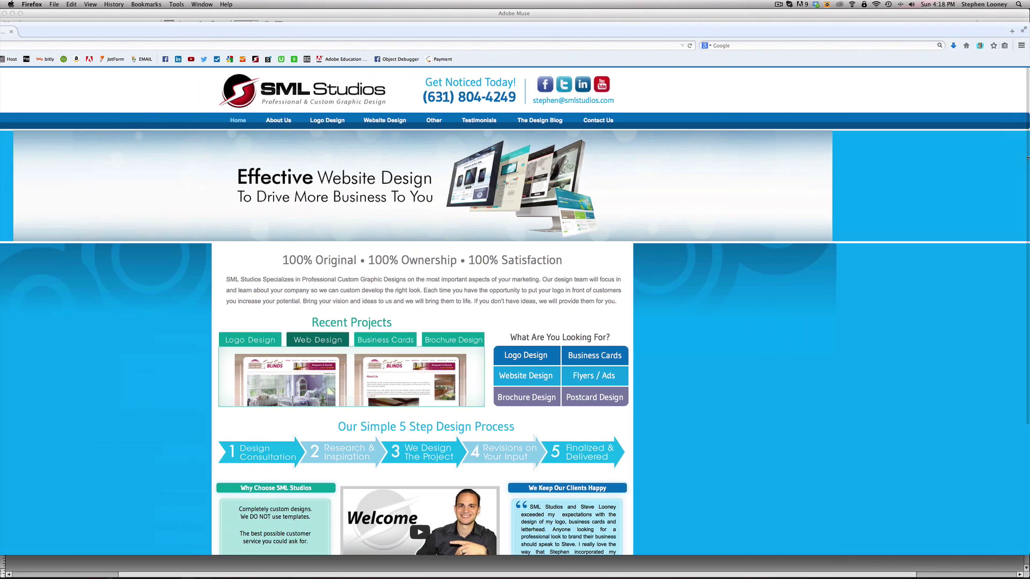
left_click_drag(646, 28, 737, 29)
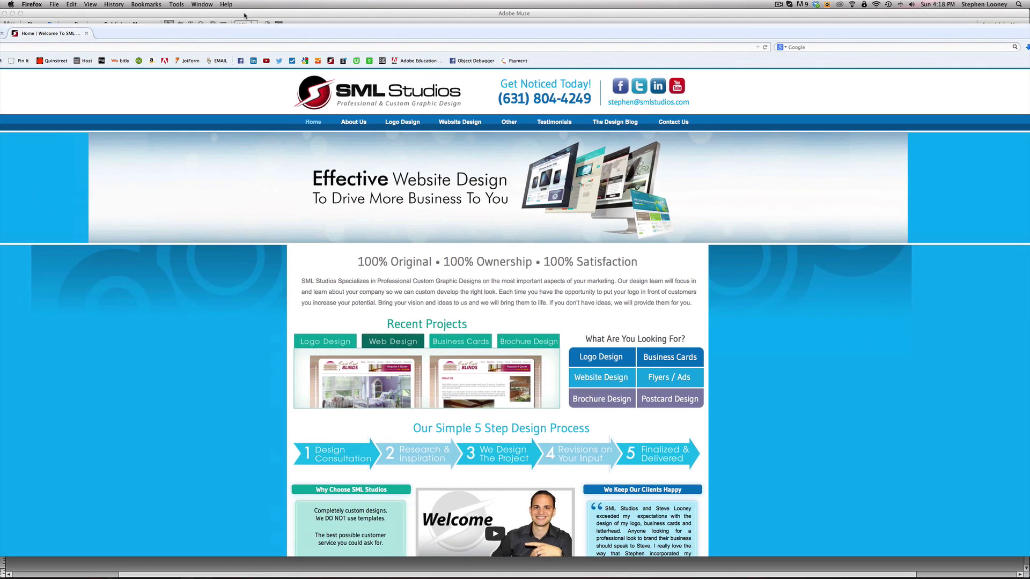
left_click_drag(216, 36, 361, 38)
left_click_drag(33, 110, 275, 110)
double_click(427, 29)
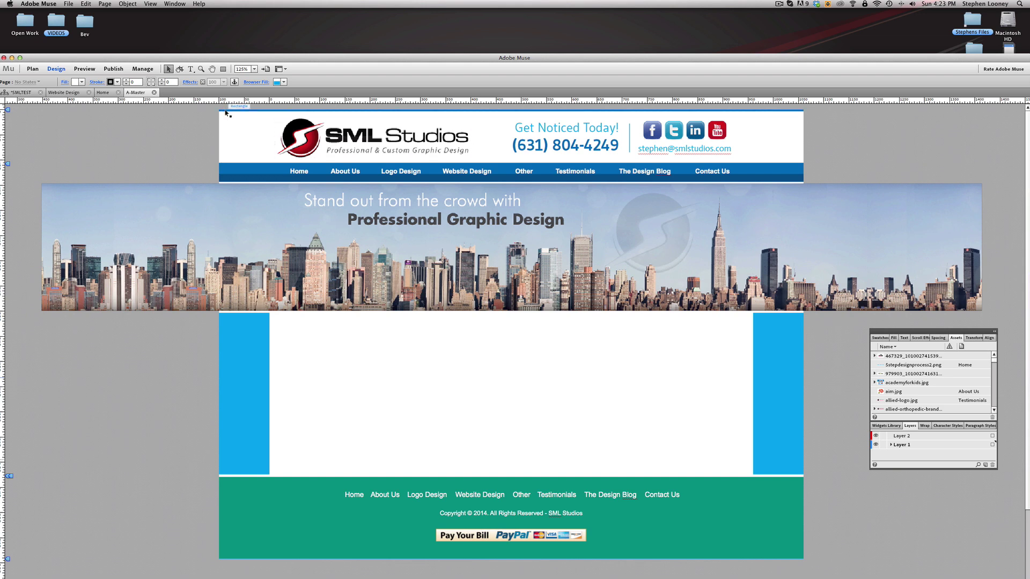
left_click_drag(226, 113, 239, 129)
mouse_move(234, 192)
left_mouse_down()
mouse_move(252, 172)
mouse_move(238, 192)
left_mouse_up()
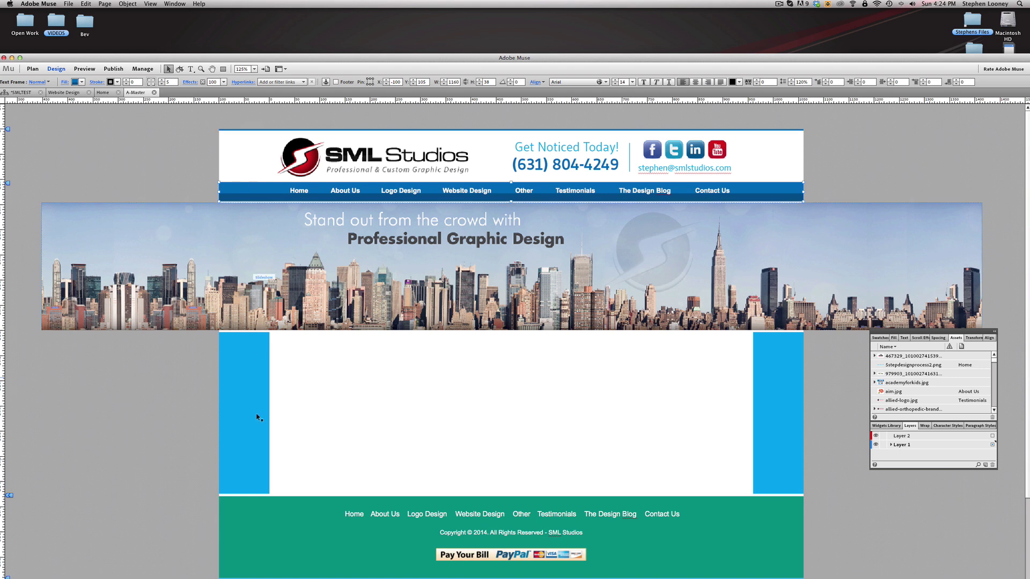
scroll(252, 517, "down", 2)
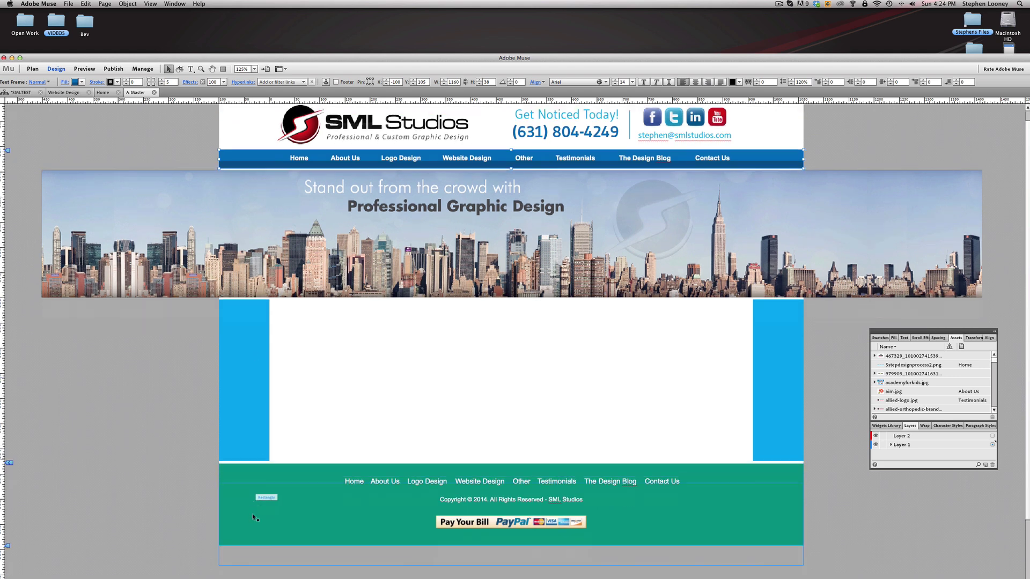
left_click(245, 475)
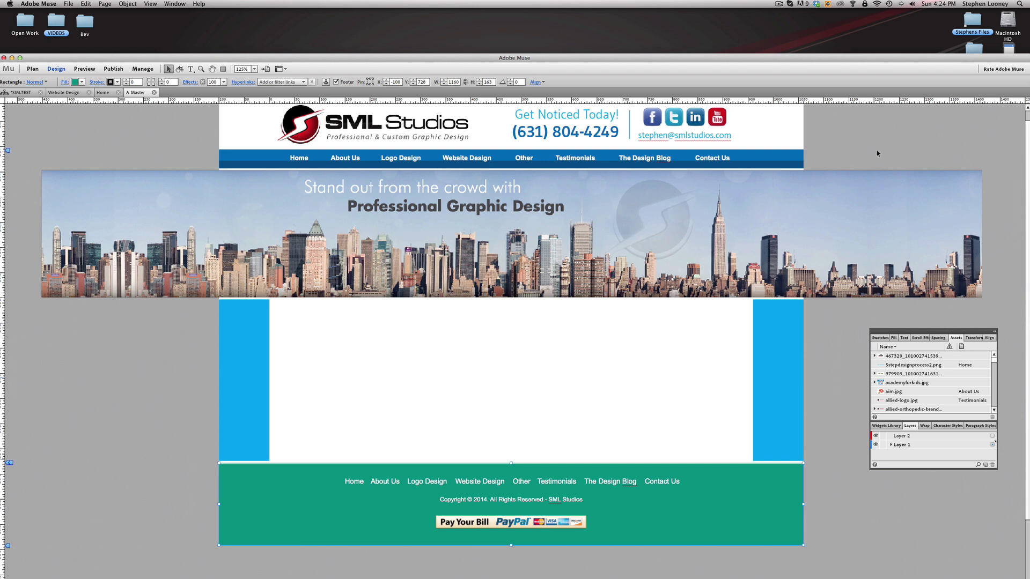
scroll(878, 154, "up", 2)
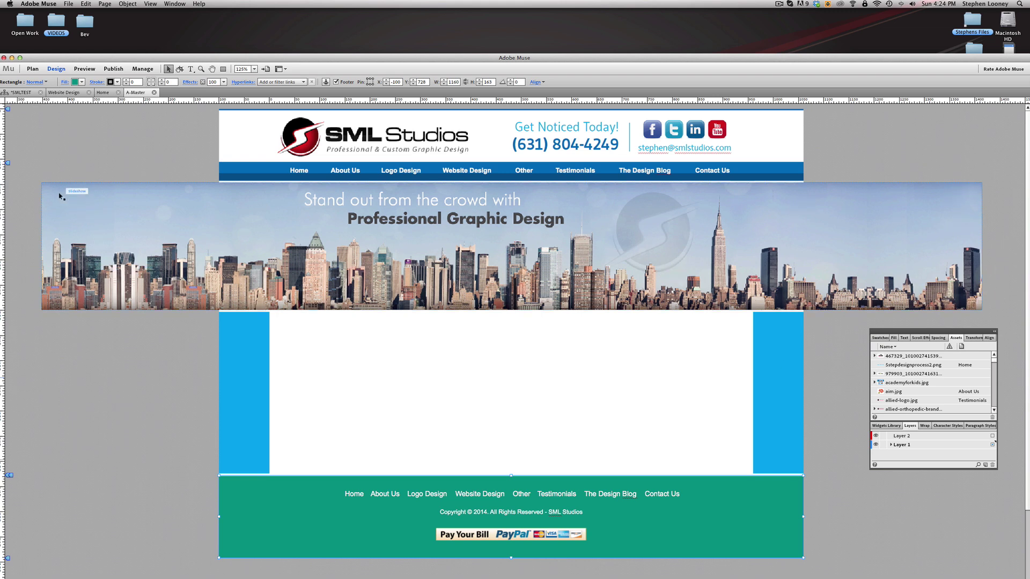
left_click(857, 155)
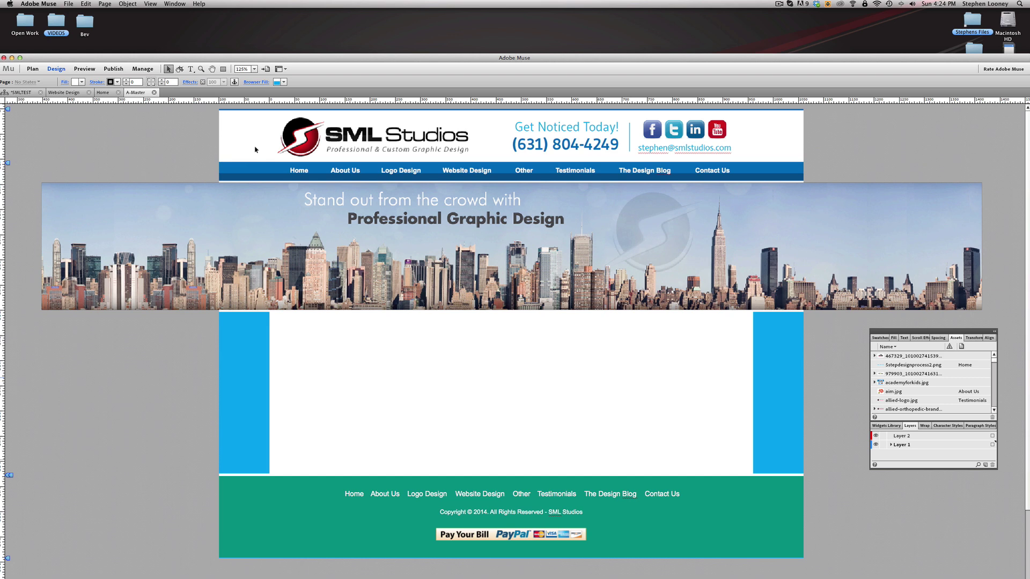
- Delete the blue navigation bar from the header
key("Tab")
left_click(244, 111)
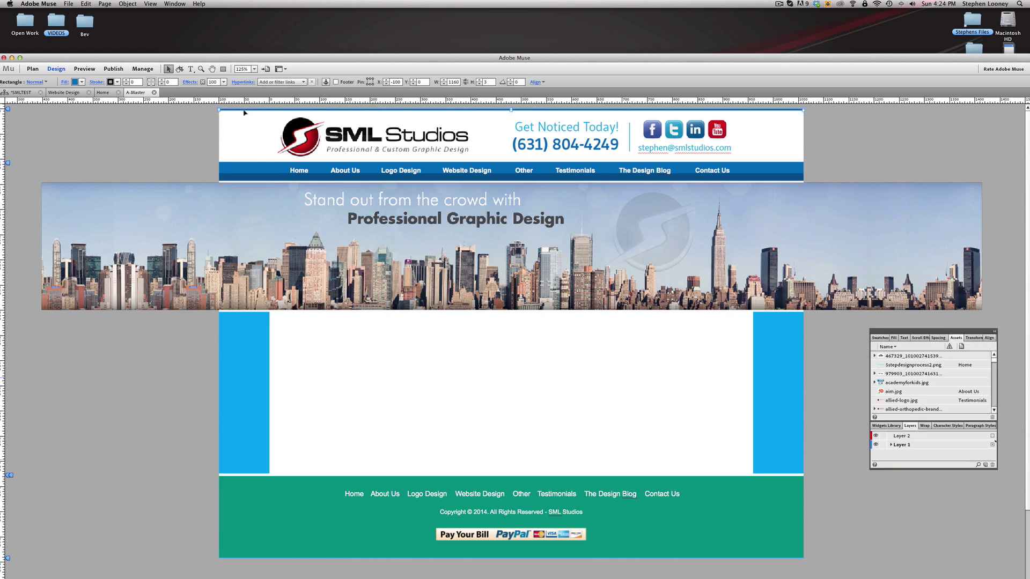
key("Escape")
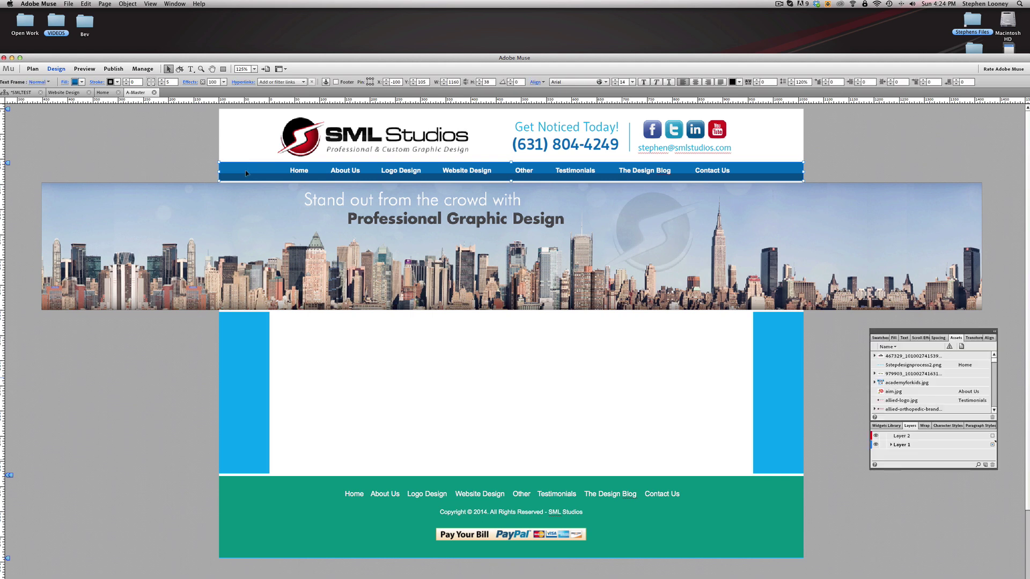
left_click(246, 169)
key("Delete")
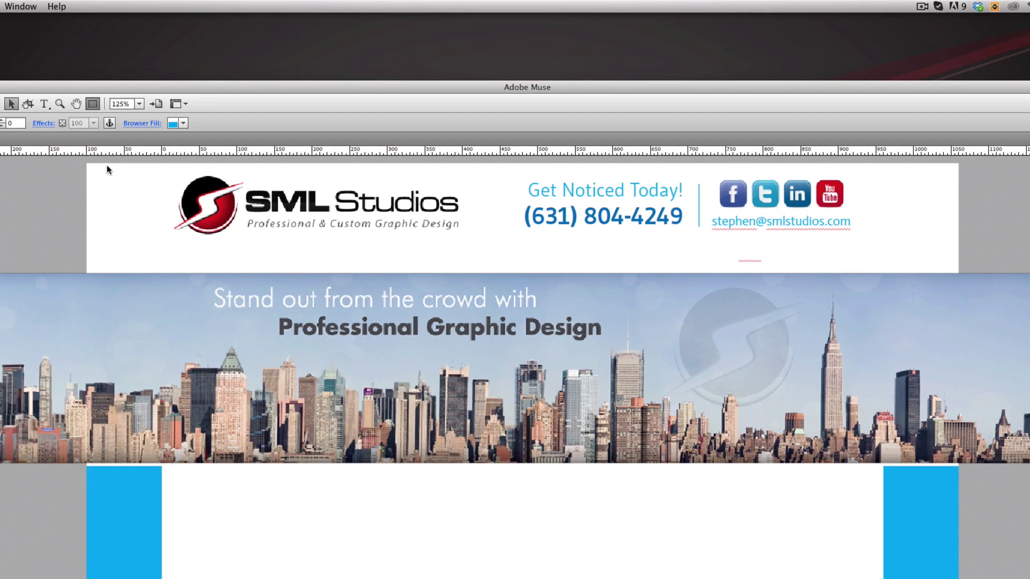
- Draw a thin rectangle across the header top, filled with the phone number's blue #1175BB
key("m")
left_click_drag(87, 165, 943, 168)
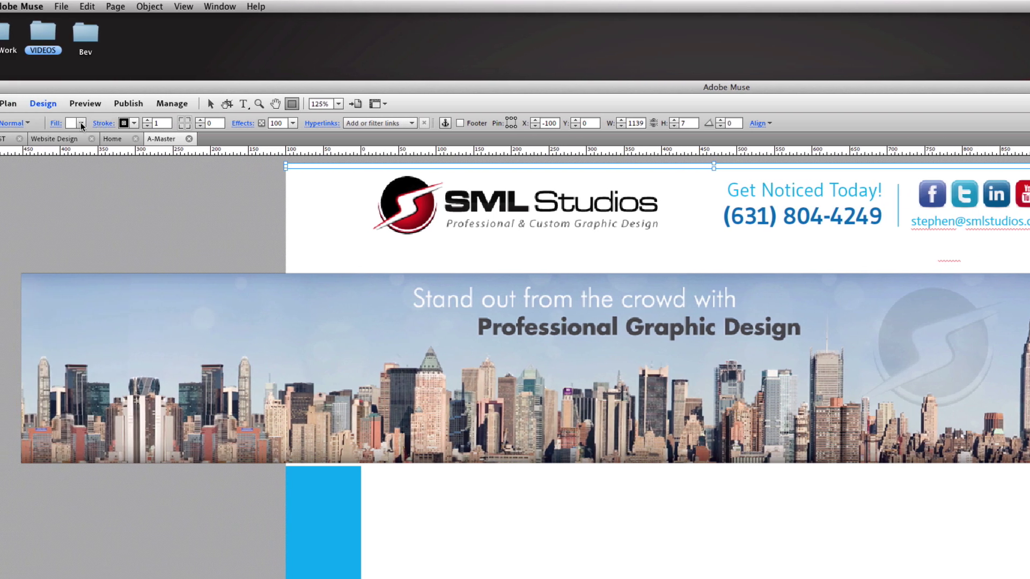
left_click(82, 123)
left_click(286, 143)
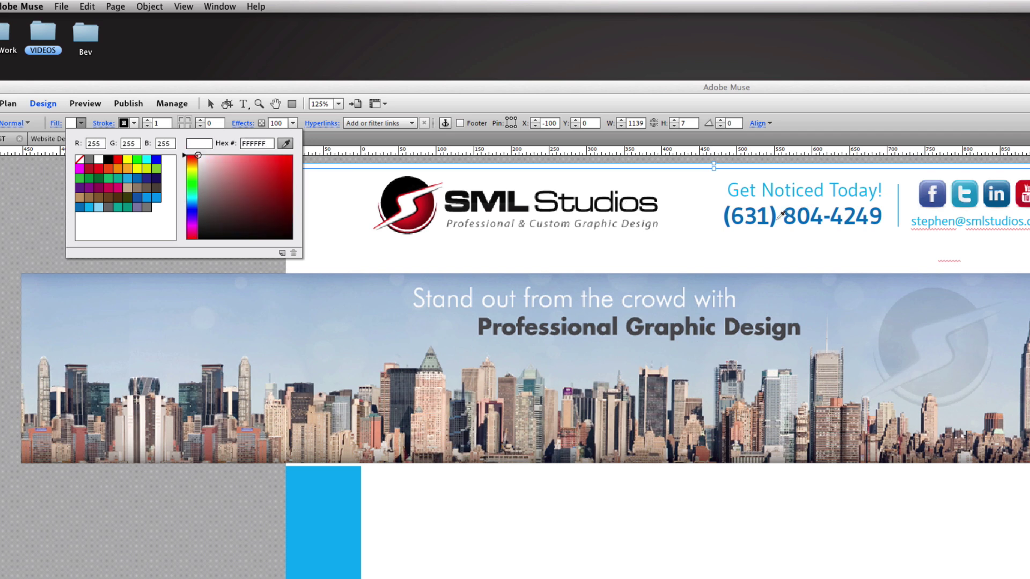
left_click(775, 219)
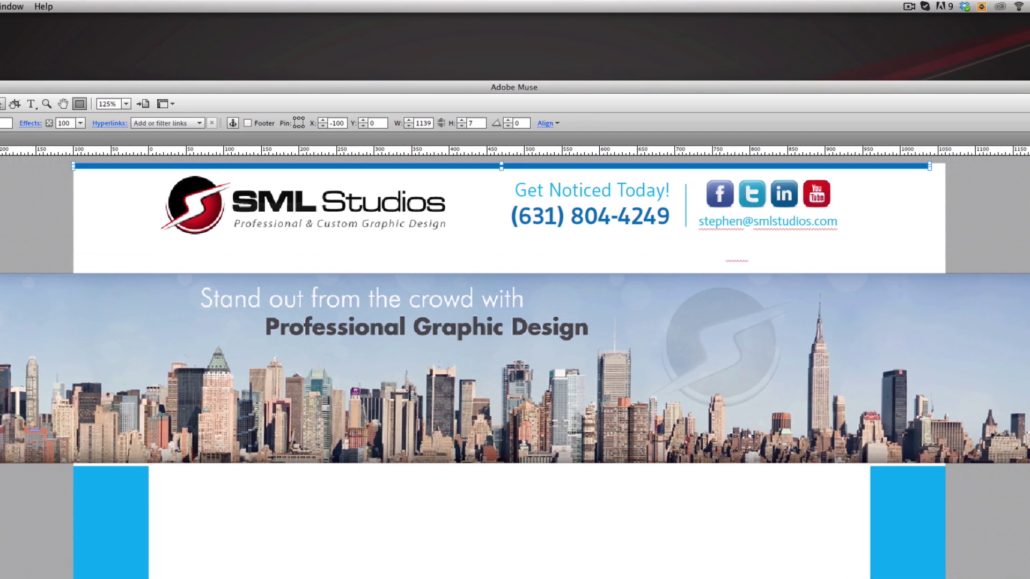
- Reduce the blue bar's height to 4 px
left_click(3, 103)
left_click(463, 124)
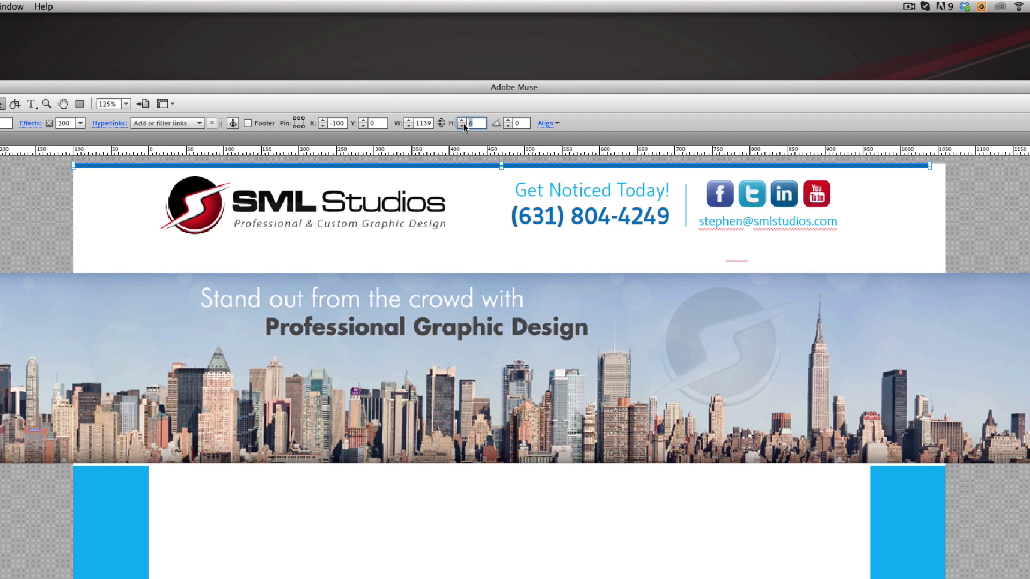
left_click(463, 124)
left_click(462, 124)
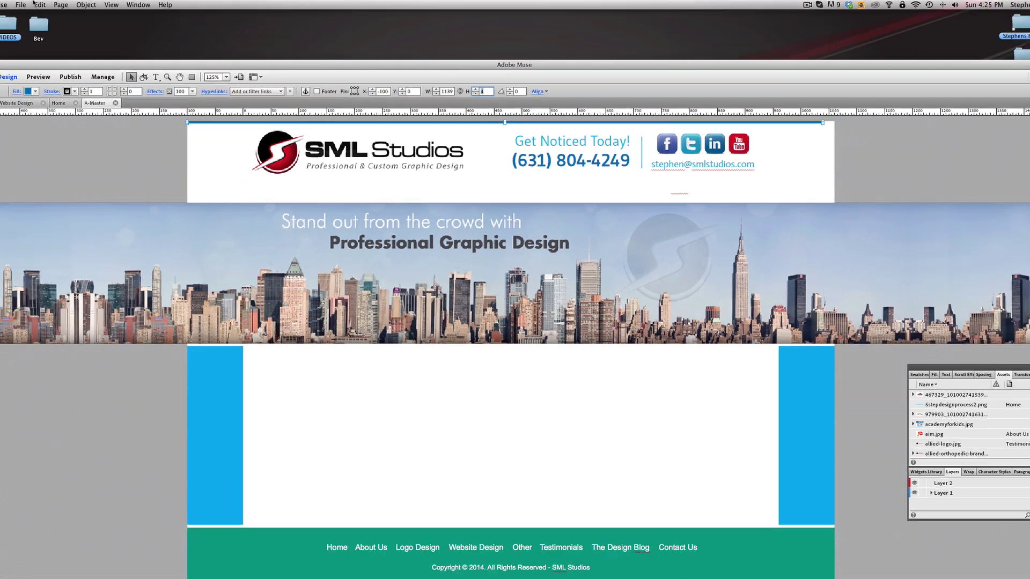
left_click(66, 4)
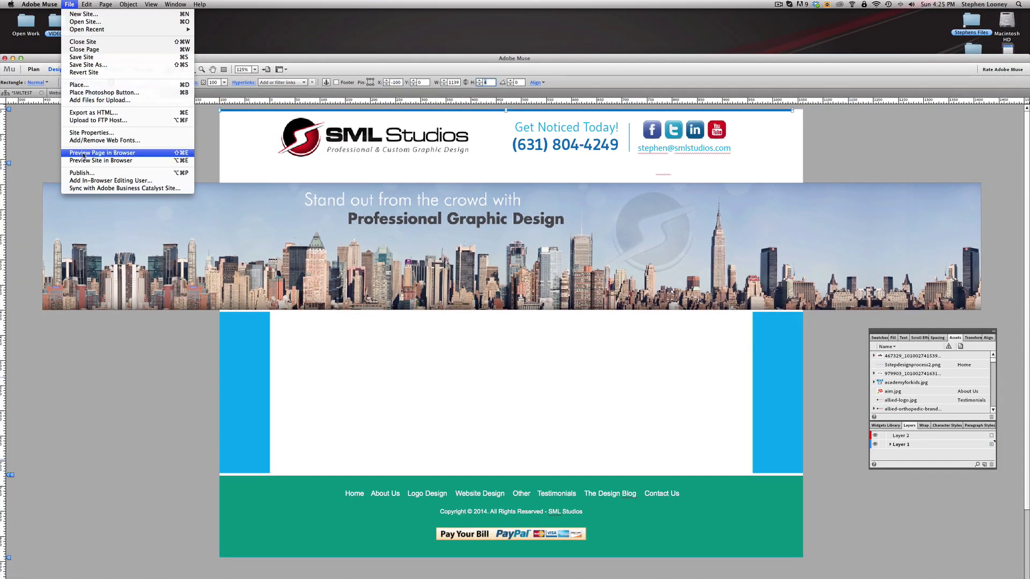
- Preview the A-Master page with its thin blue bar in Firefox, then switch back to Muse
left_click(83, 154)
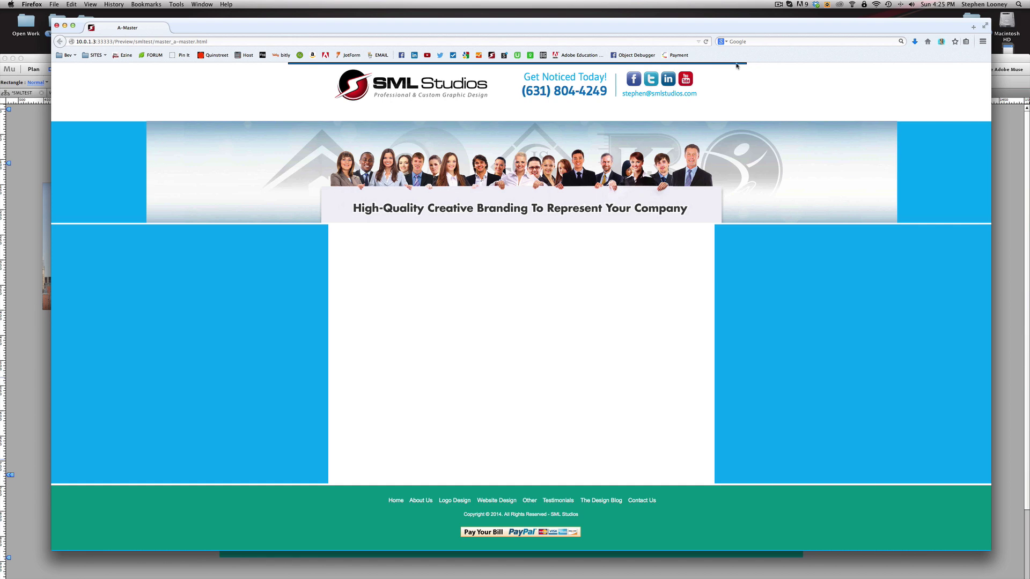
key("super+Tab")
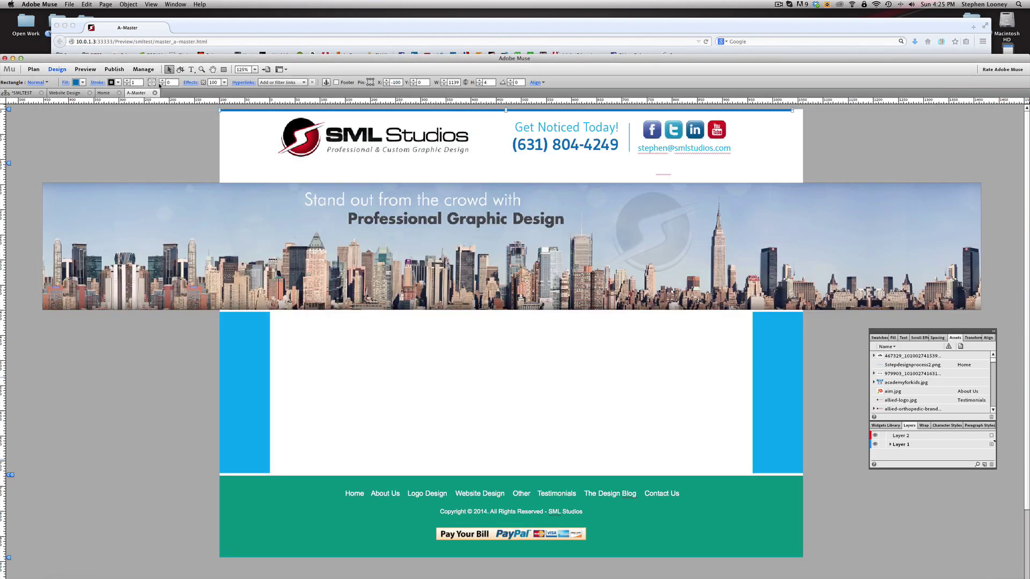
- Set the bar's stroke to 0, place it at X -100, Y 0 and widen it to 1154 px
left_click(128, 84)
left_click(179, 111)
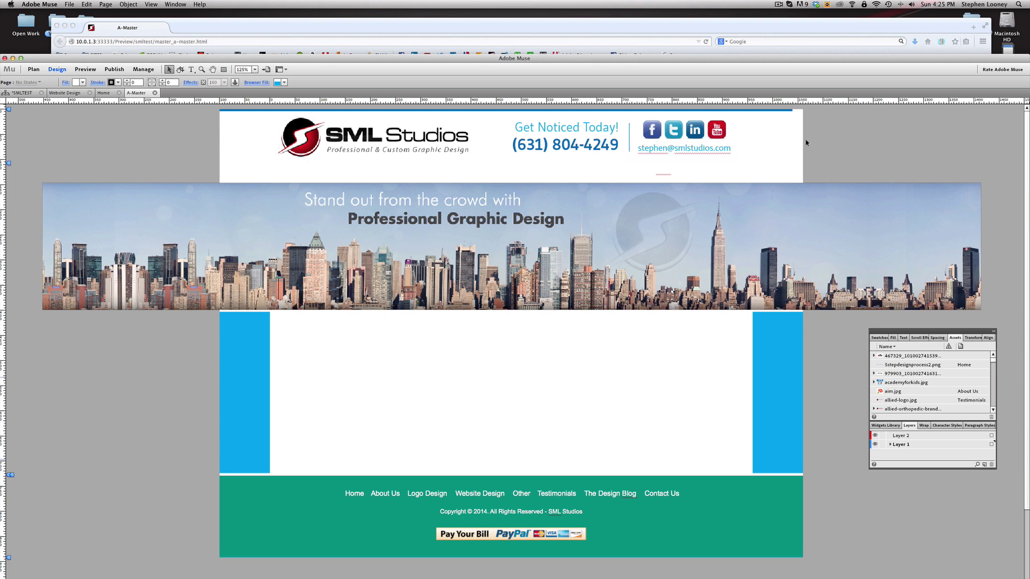
left_click(252, 110)
left_click_drag(252, 112, 245, 113)
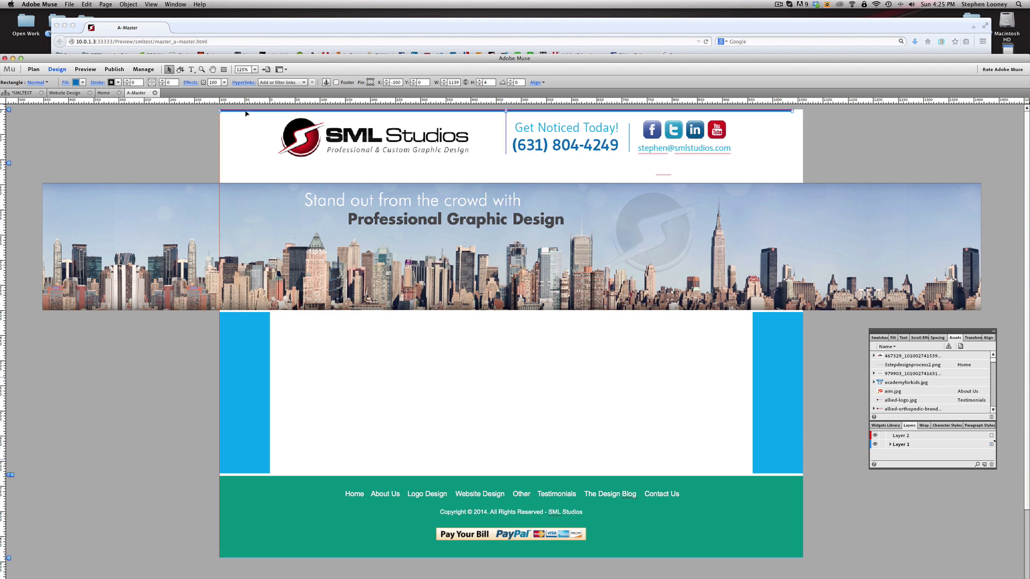
left_click_drag(247, 113, 250, 114)
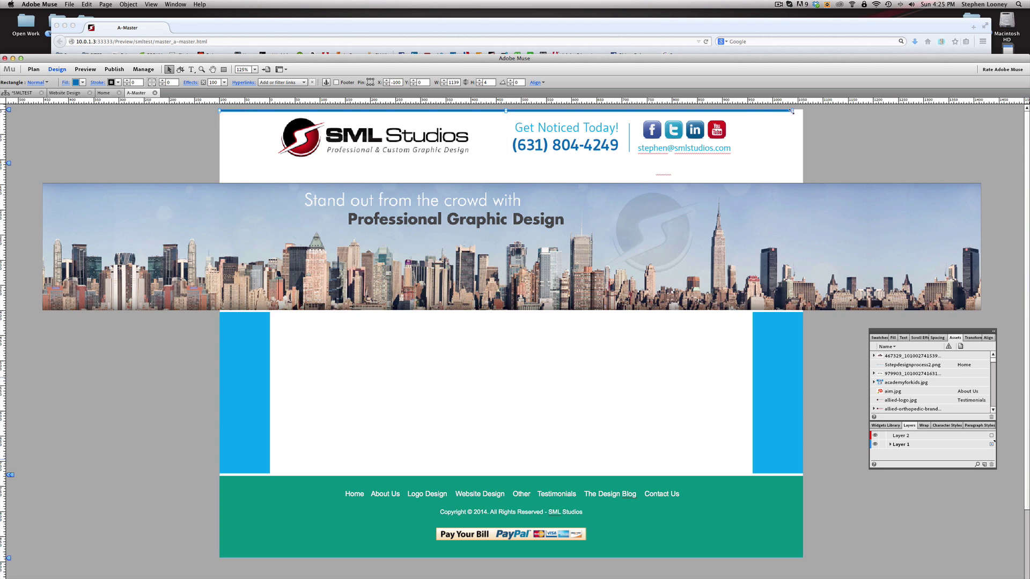
left_click_drag(792, 112, 802, 110)
left_click(804, 114)
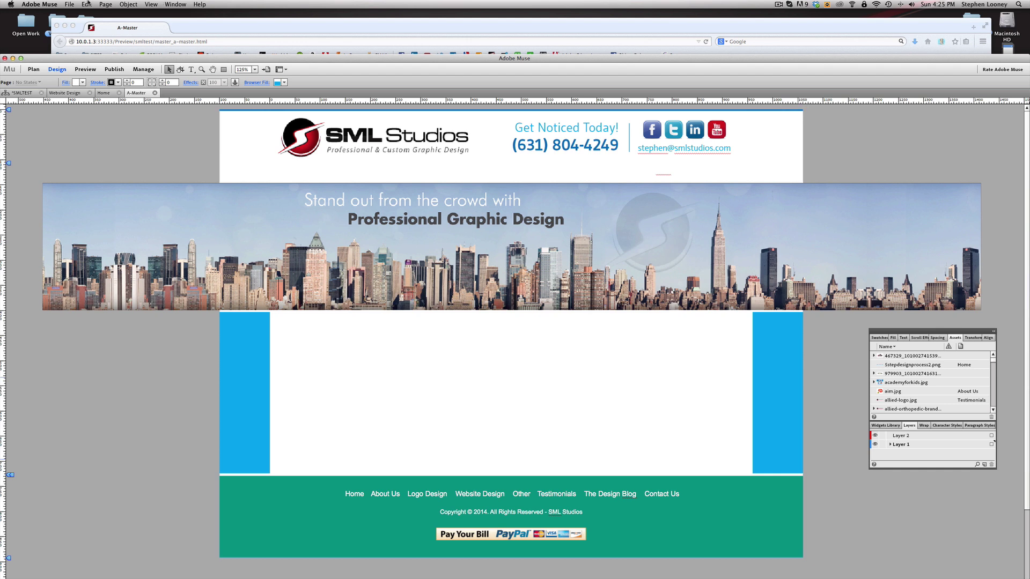
- Preview the page in Firefox to check the full-width blue top bar, then return to Muse
left_click(70, 4)
left_click(102, 154)
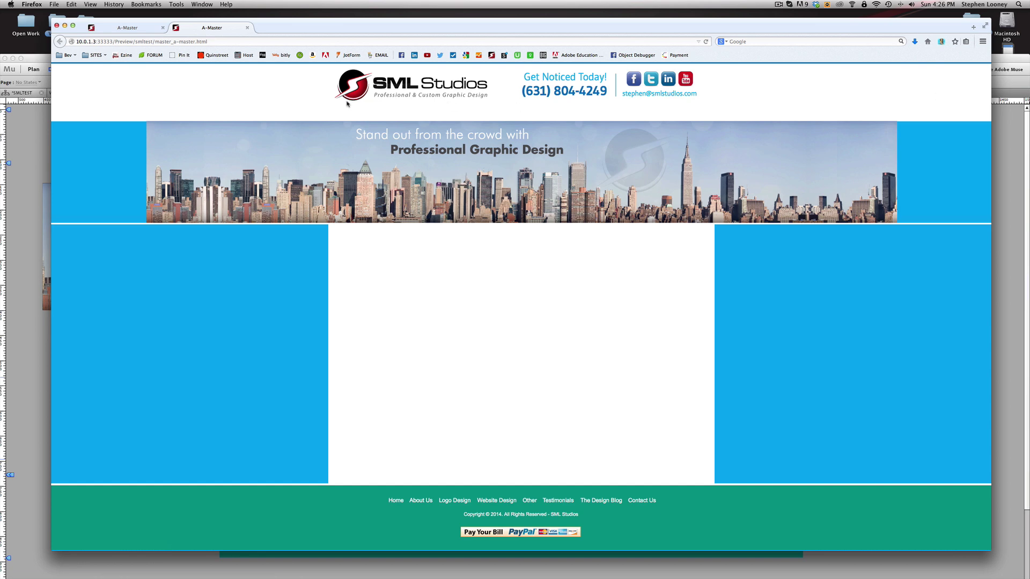
left_click(37, 141)
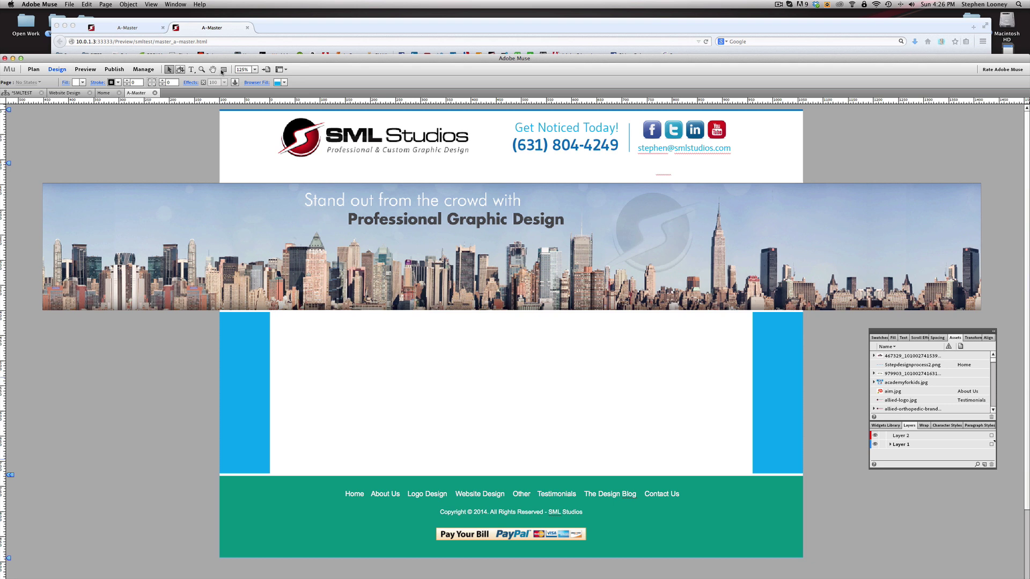
- Place a copy of the thin top line just under the SML Studios header
key("Tab")
key("Tab")
key("m")
key("Tab")
left_click(236, 111)
key("Tab")
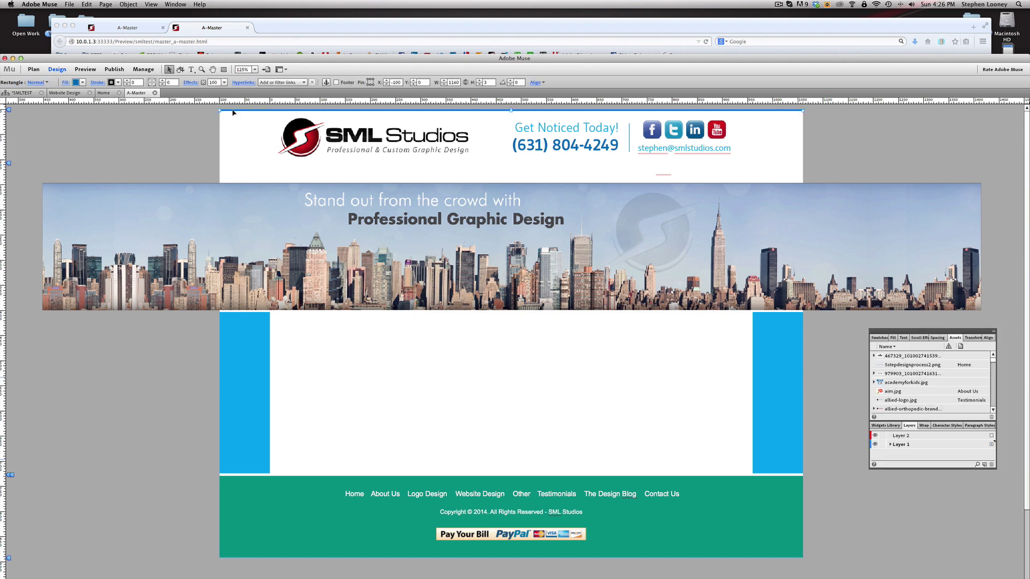
key("Tab")
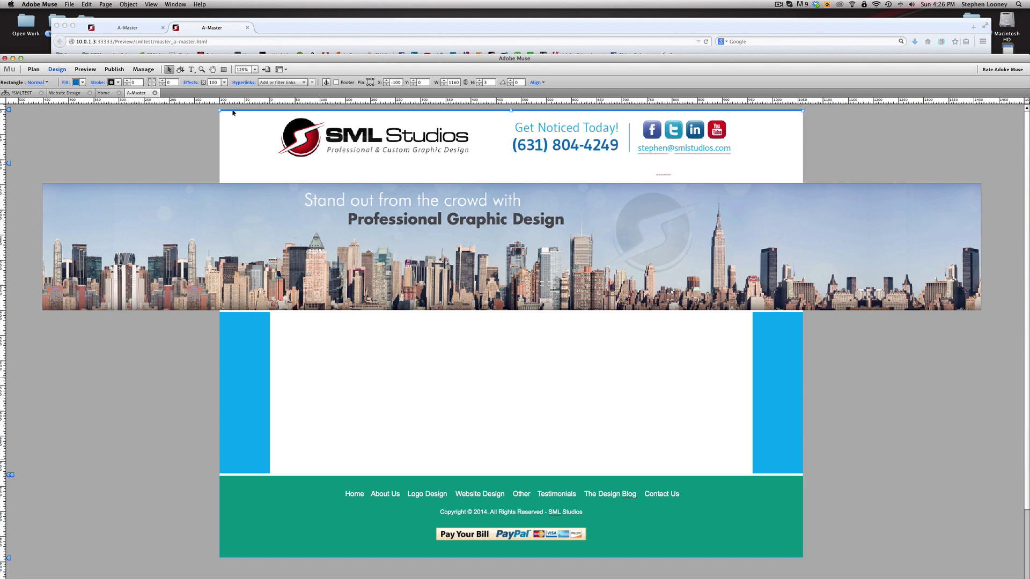
key("Tab")
left_click_drag(232, 112, 234, 166)
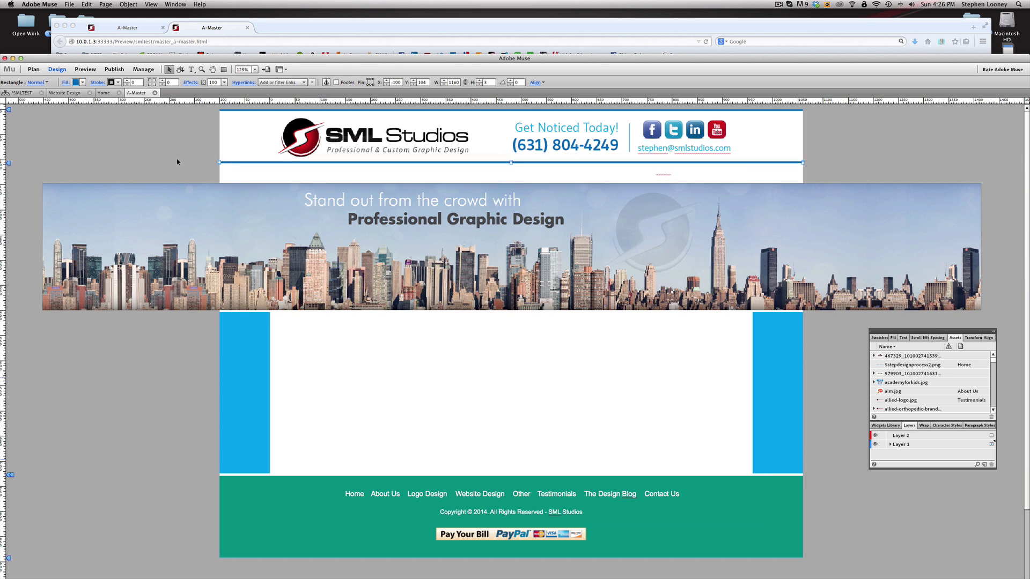
left_click(577, 161)
- Set the copied bar's height to 20 px
left_click(526, 162)
double_click(482, 82)
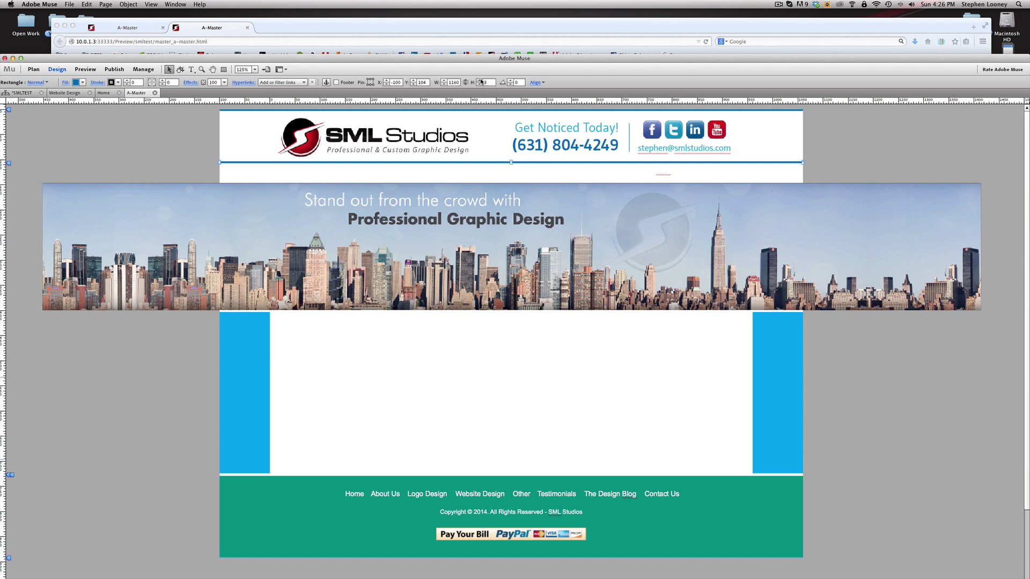
type("9")
key("Return")
left_click(479, 80)
left_click(479, 80)
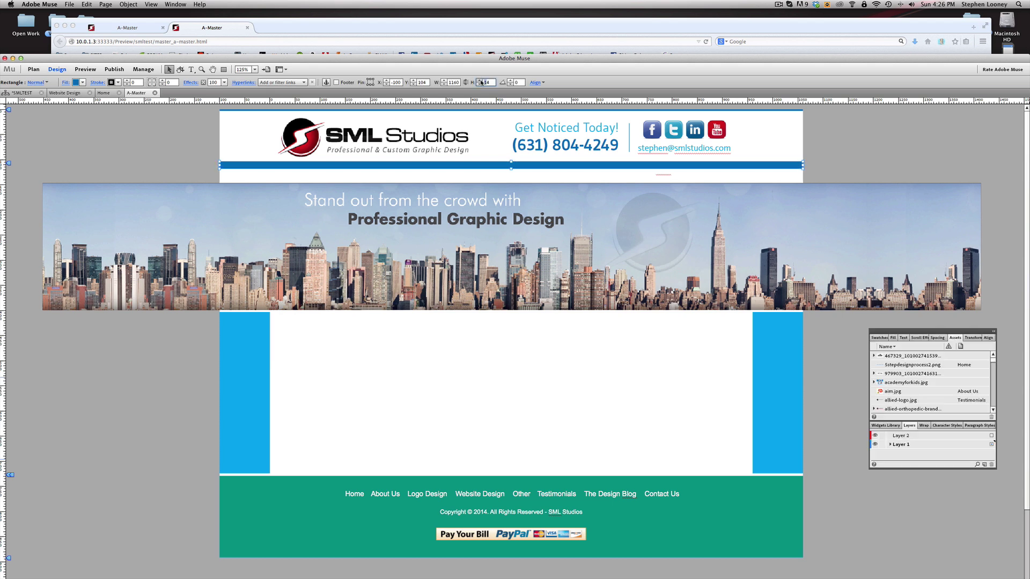
left_click(479, 80)
left_click(479, 80)
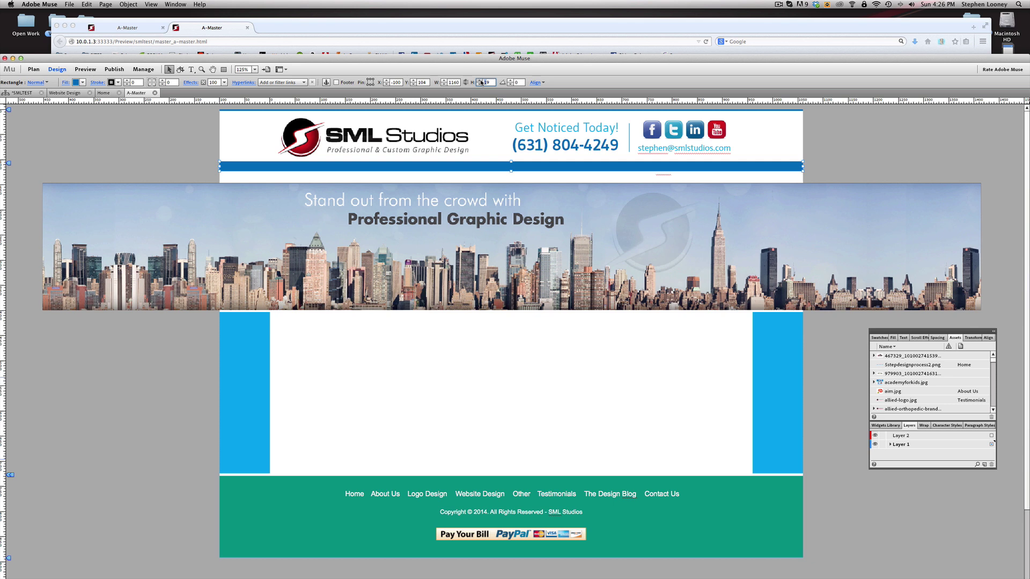
left_click(218, 181)
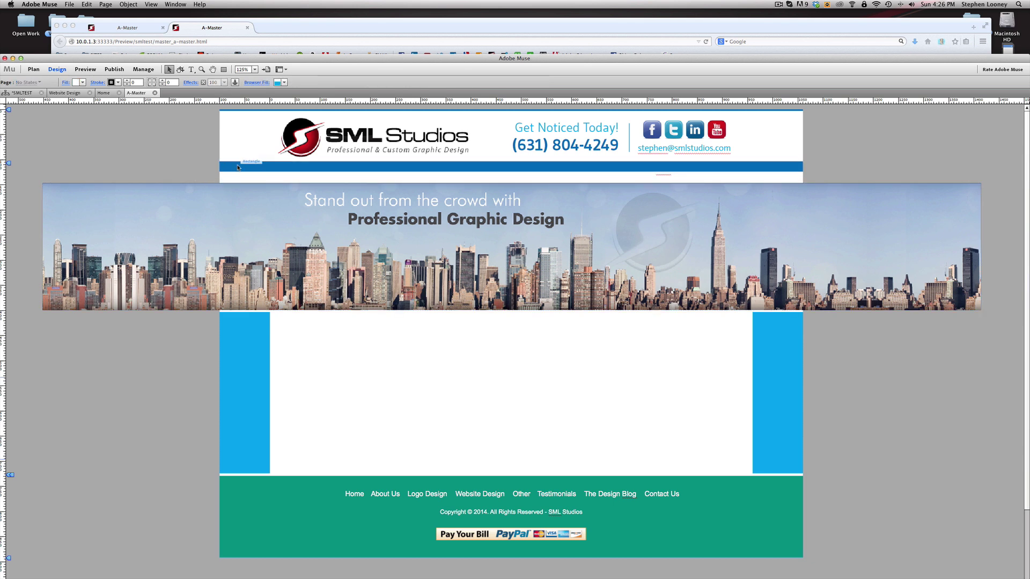
- Duplicate the bar directly below the first one with no gap between them
left_click_drag(235, 168, 238, 178)
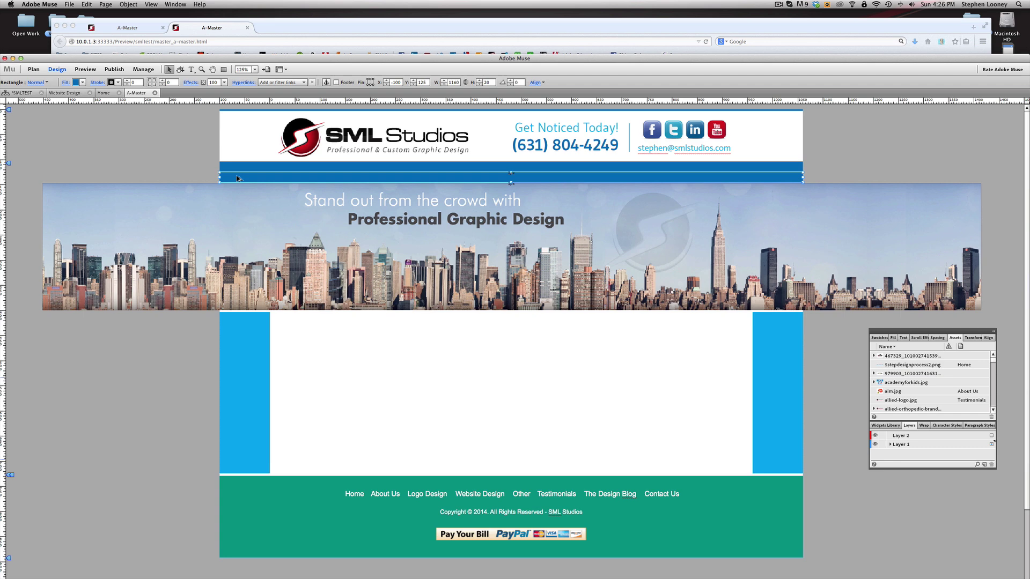
left_click_drag(222, 161, 295, 182)
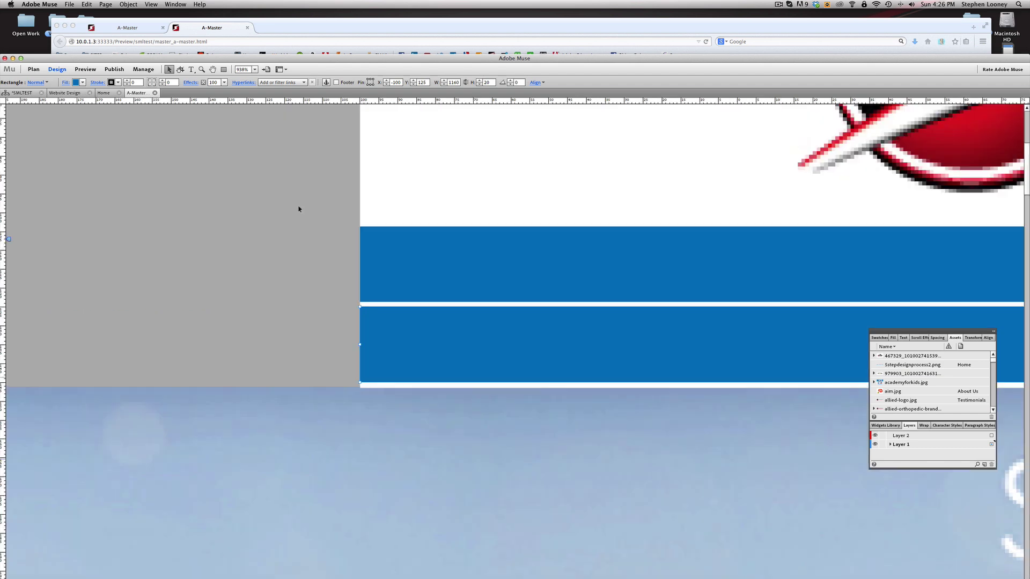
left_click_drag(401, 344, 403, 339)
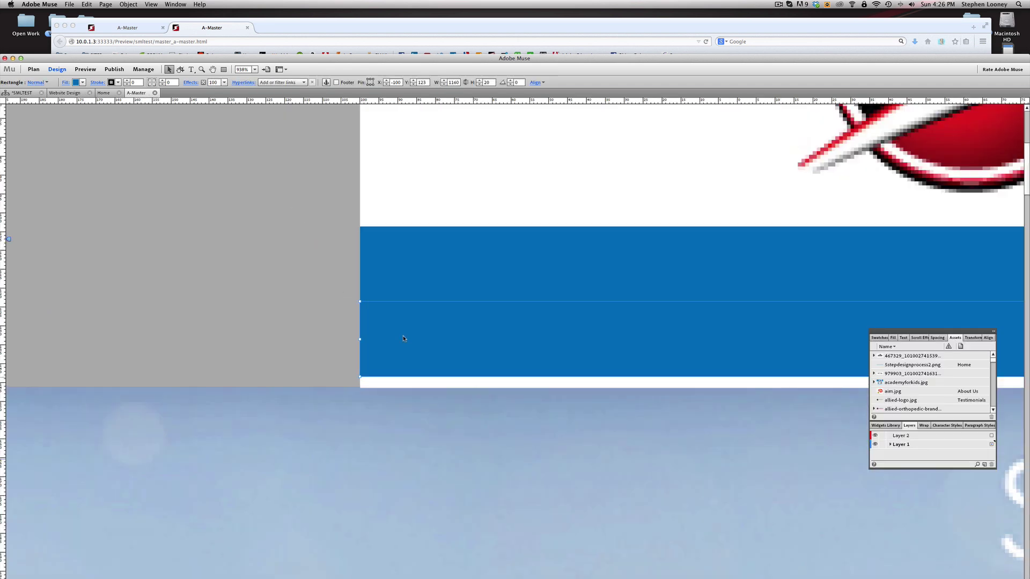
key("super+minus")
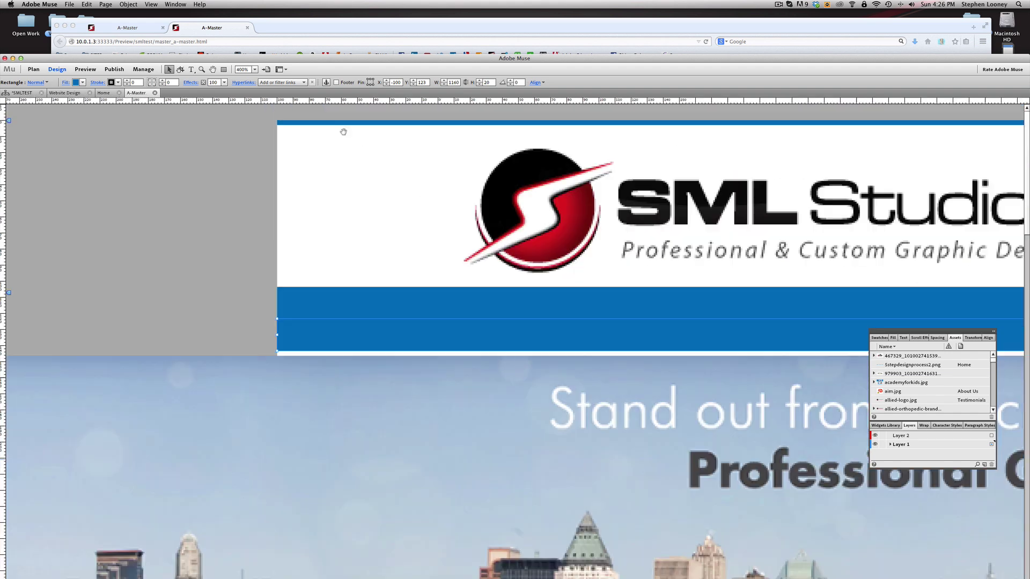
- Fill the lower bar with the lighter blue 009DEA
left_click(84, 82)
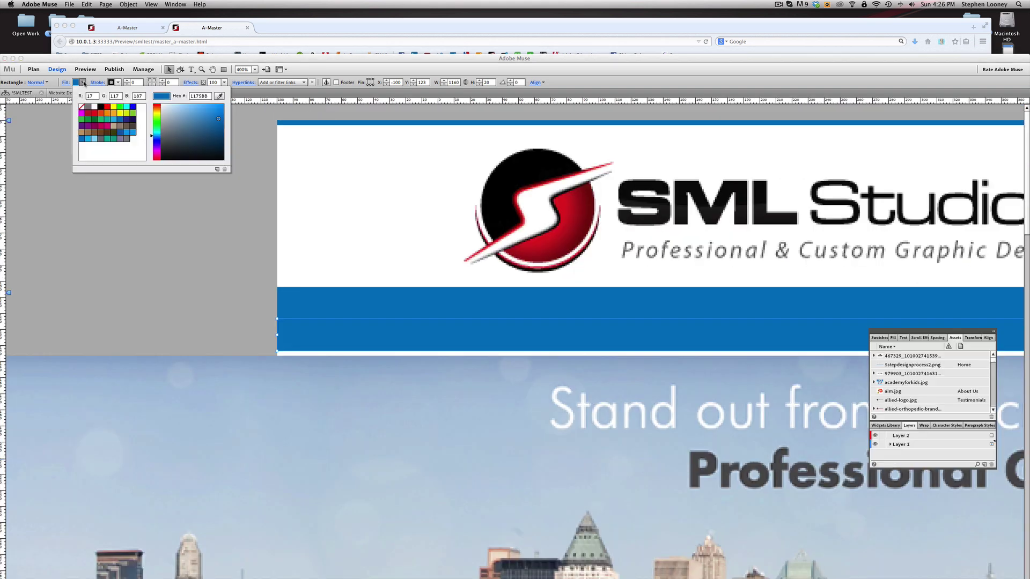
left_click(88, 141)
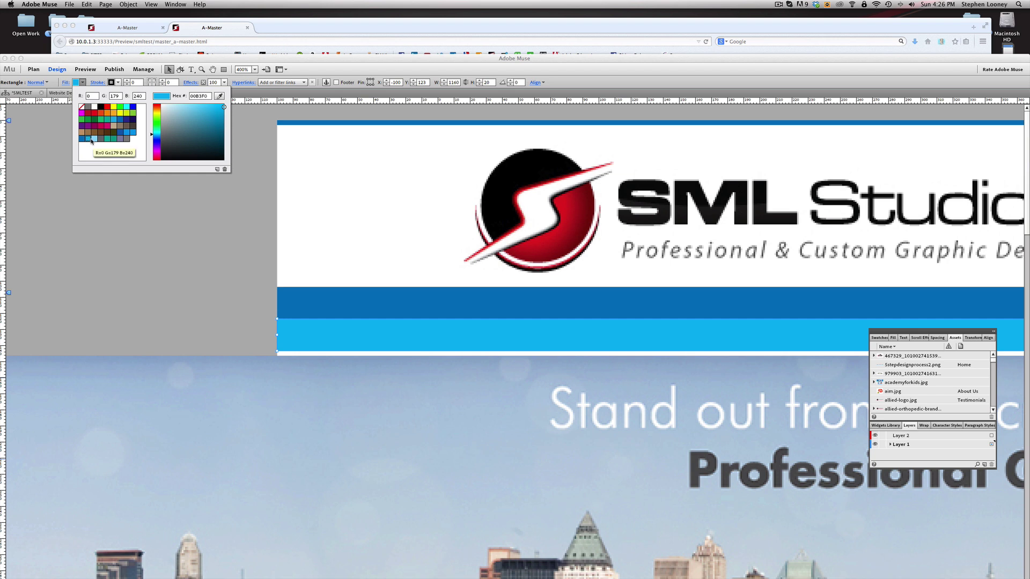
left_click(94, 140)
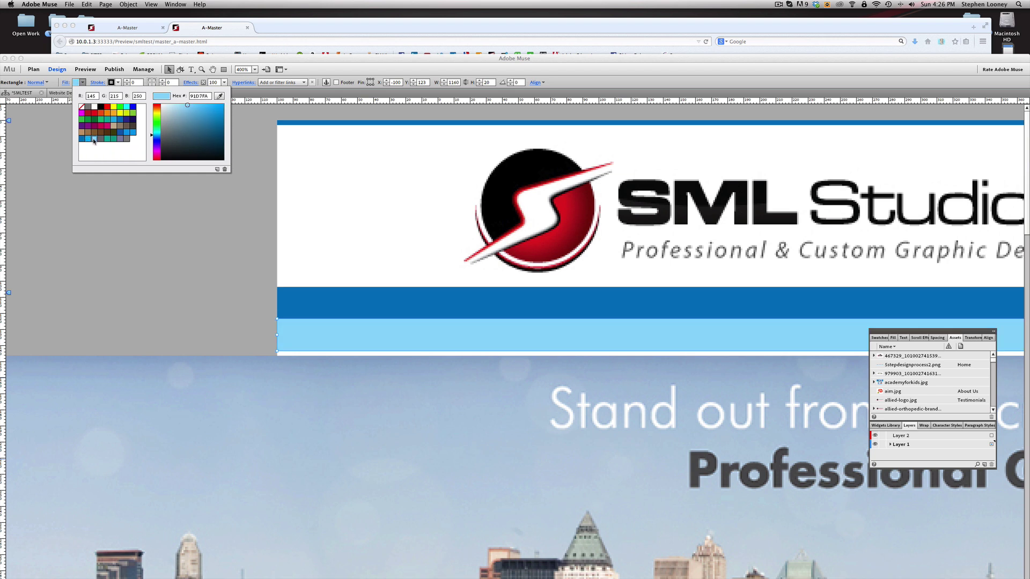
left_click(133, 134)
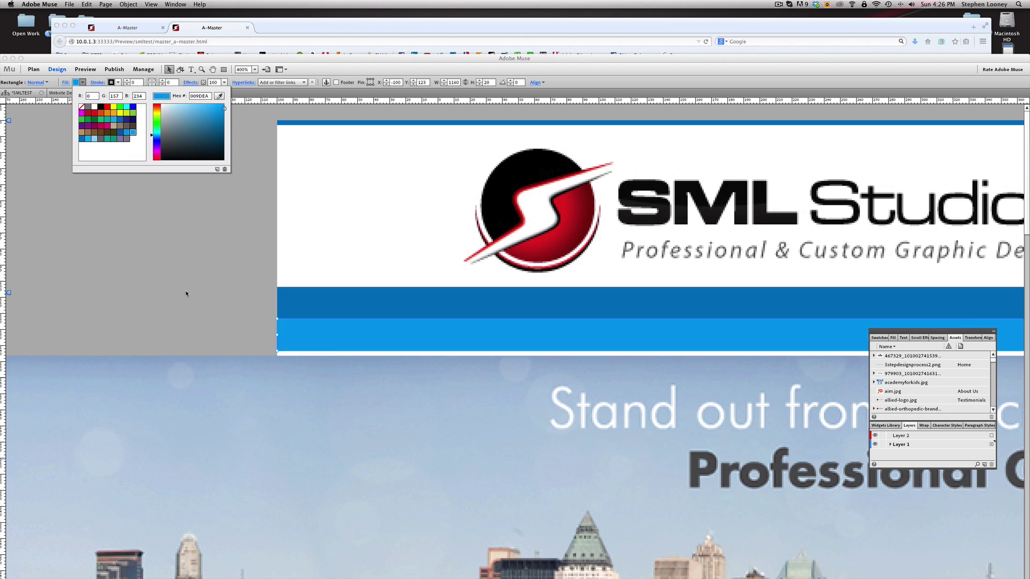
key("Escape")
key("super+minus")
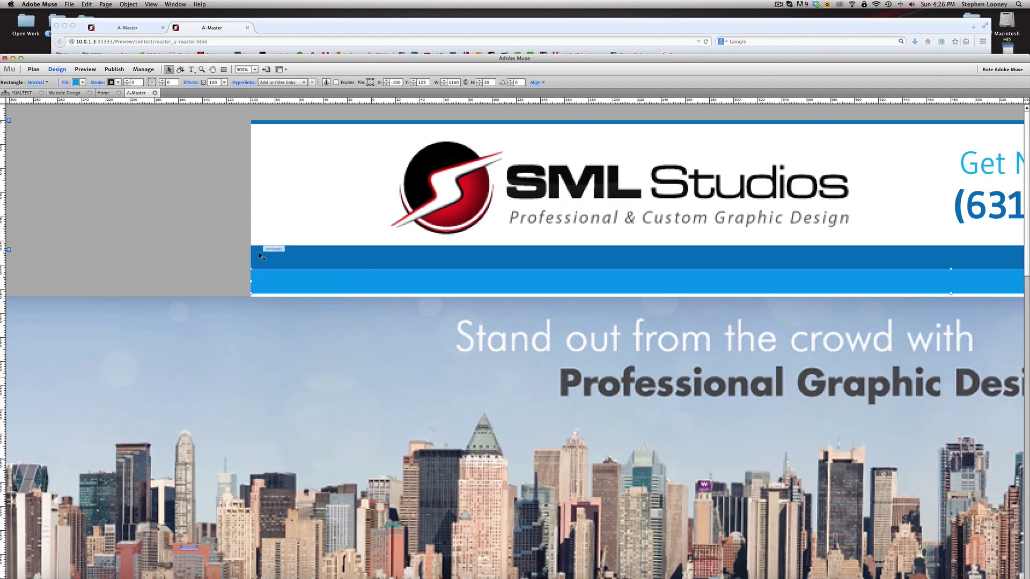
key("Escape")
- Stretch both blue bars to 100% browser width
key("super+minus")
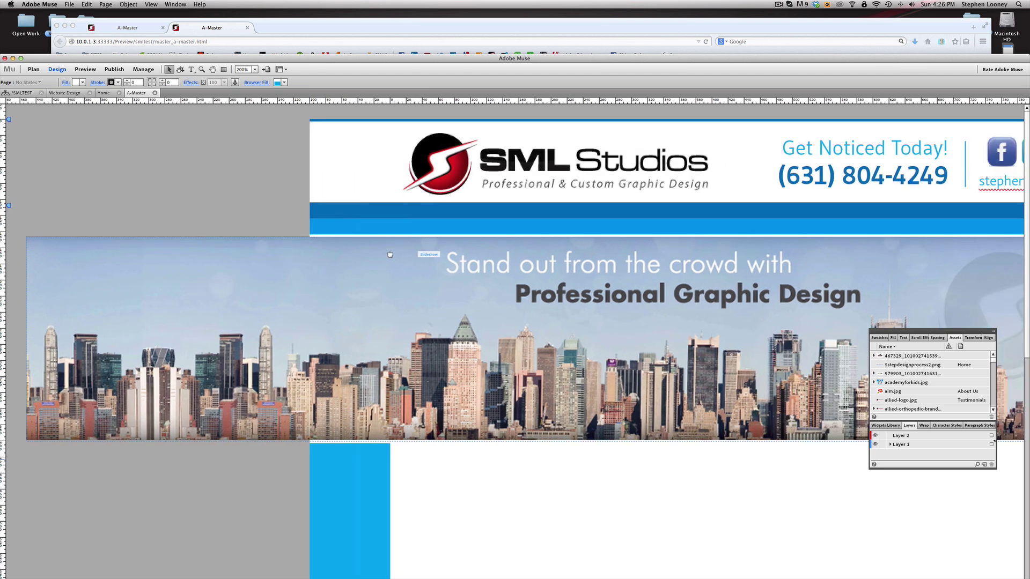
scroll(390, 255, "right", 2)
left_click(334, 211)
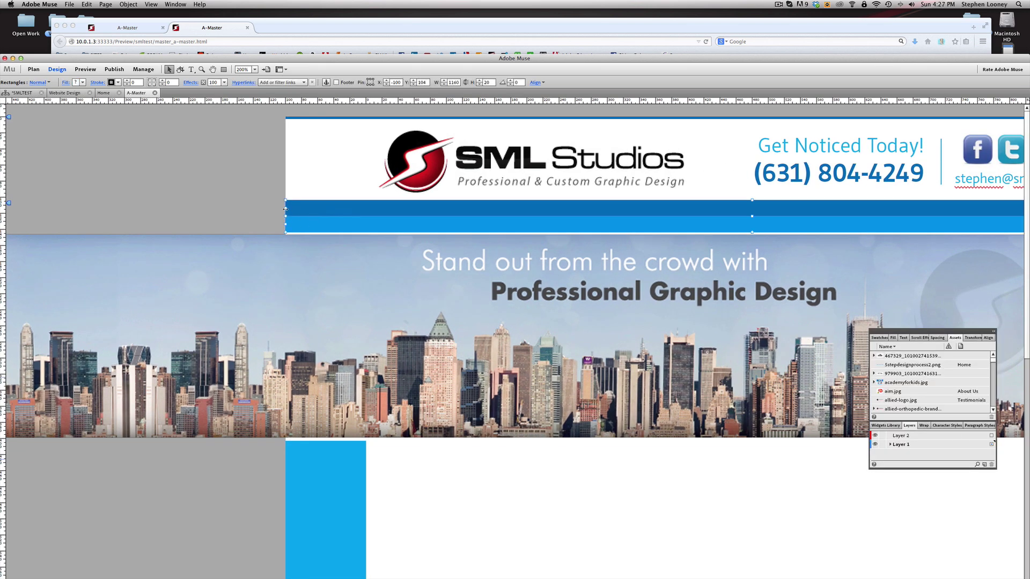
mouse_move(285, 215)
left_mouse_down()
mouse_move(310, 220)
mouse_move(285, 215)
left_mouse_up()
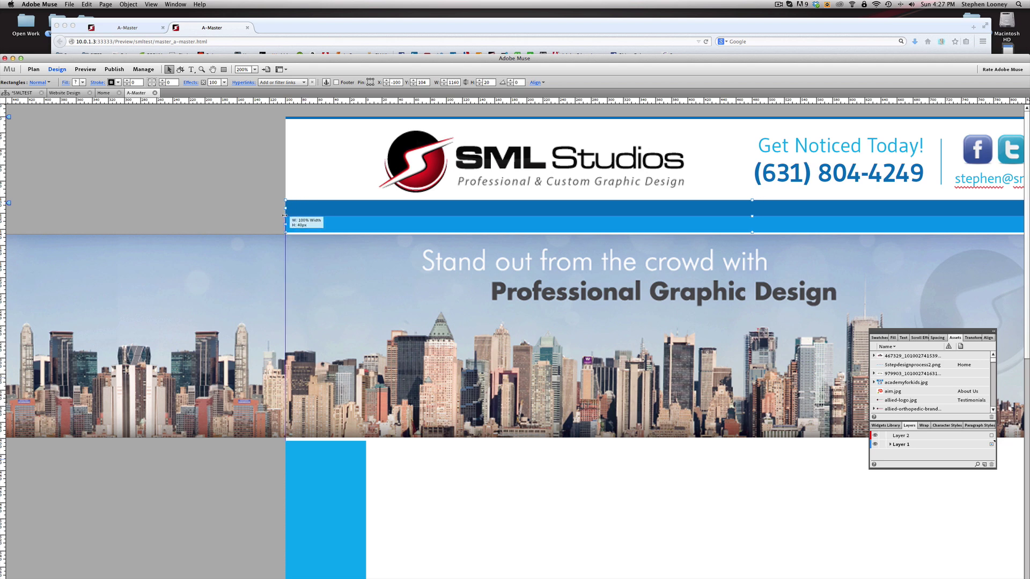
key("super+minus")
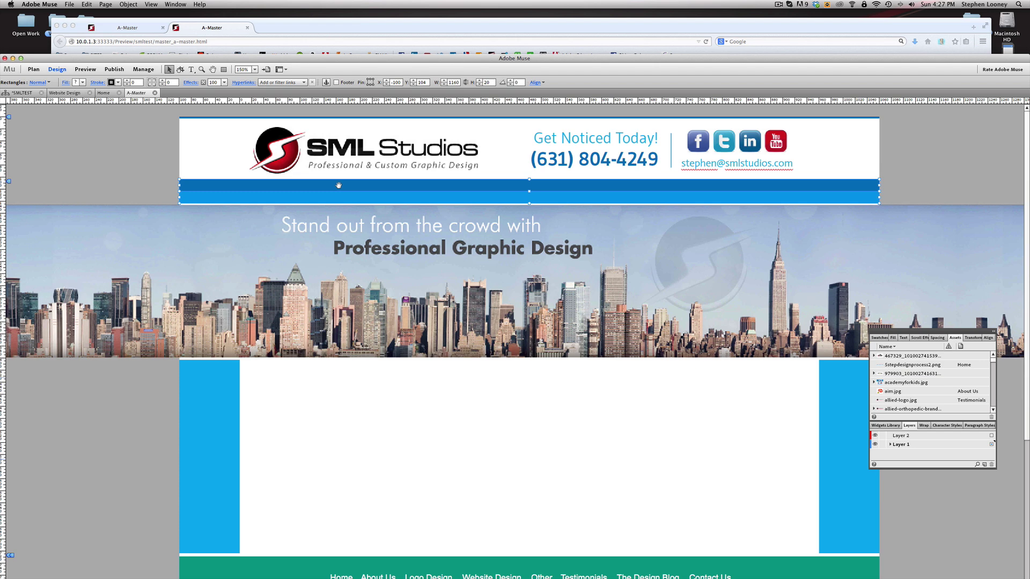
- Send the blue bars to the back, behind the navigation menu links
left_click(123, 4)
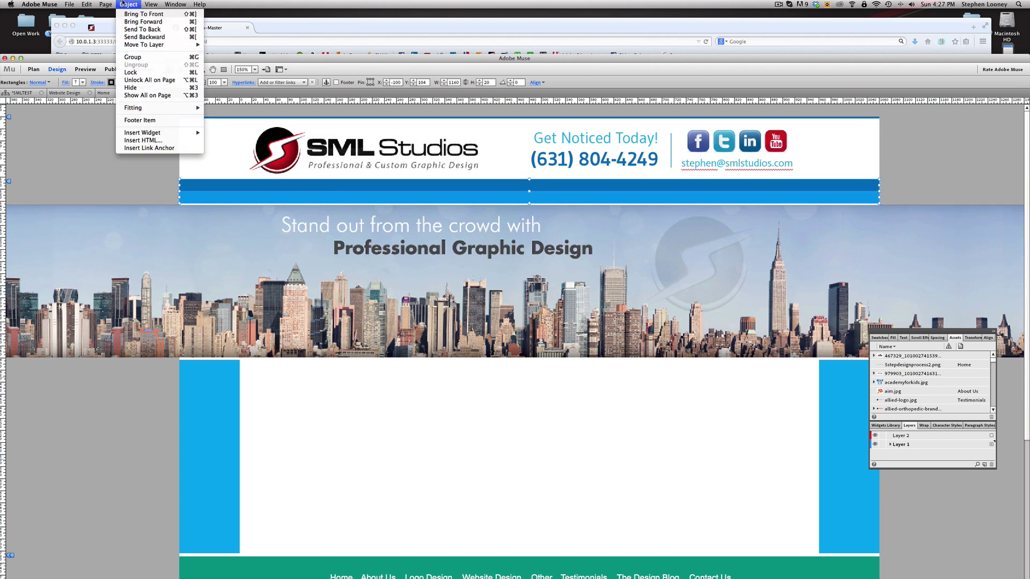
left_click(134, 30)
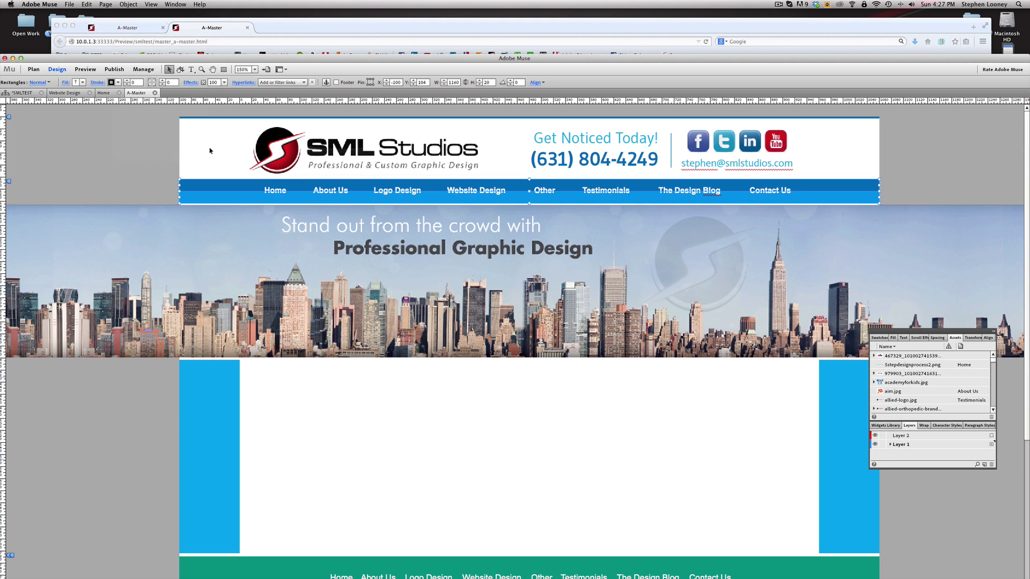
left_click(137, 174)
key("super+minus")
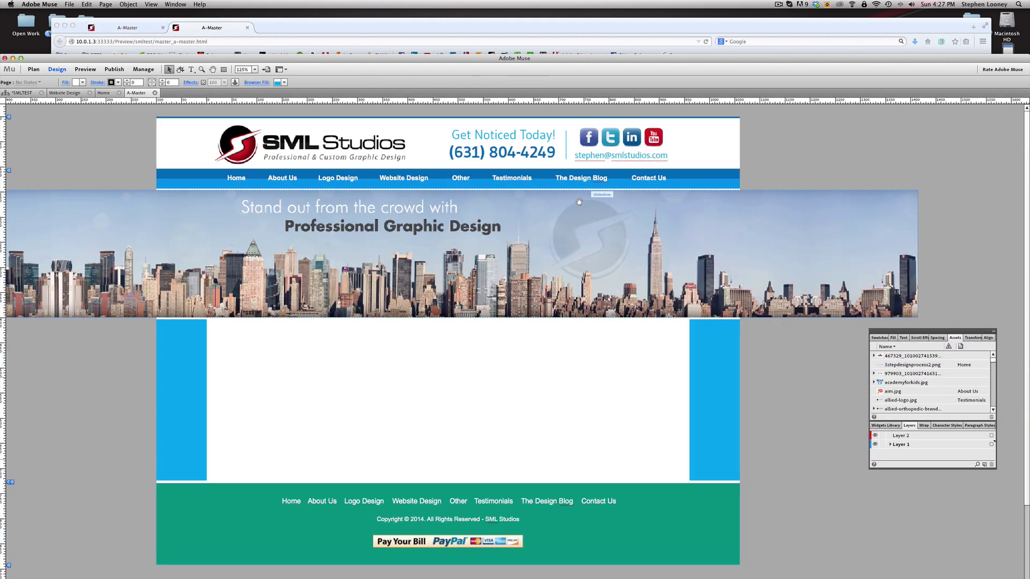
- Preview the master page in Firefox to check the full-width blue menu bar, then return to Muse
left_click(70, 4)
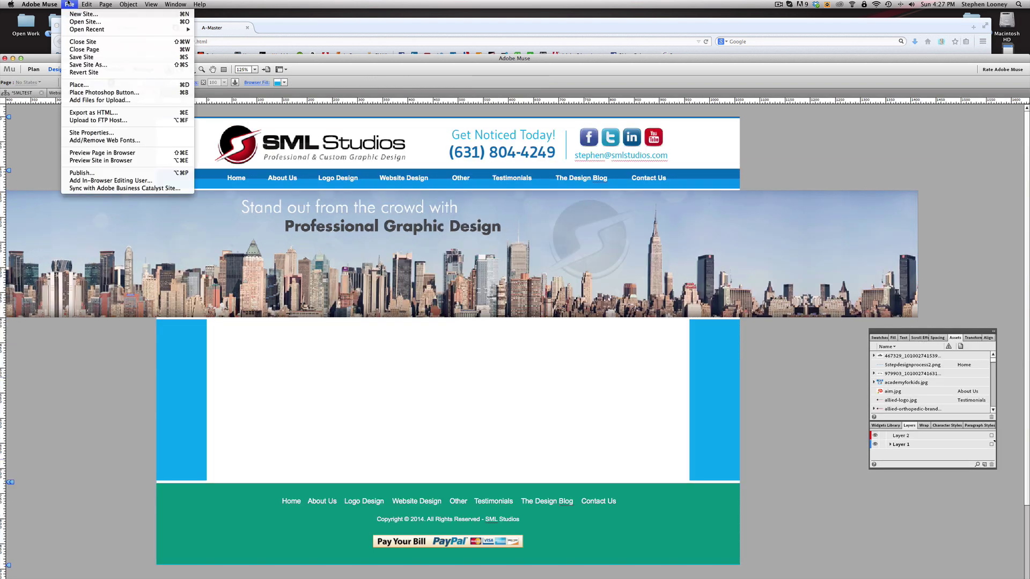
left_click(101, 153)
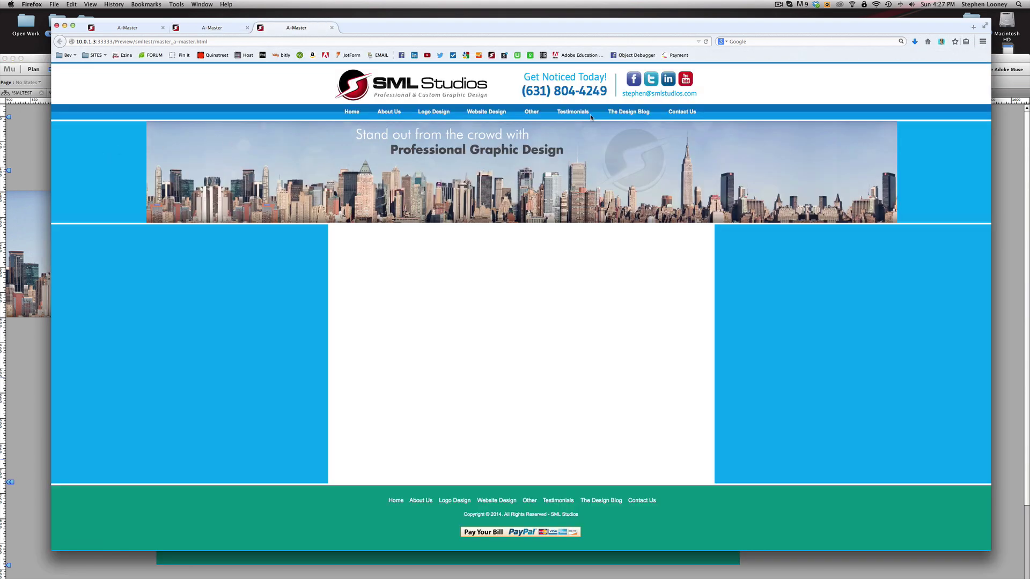
left_click(21, 124)
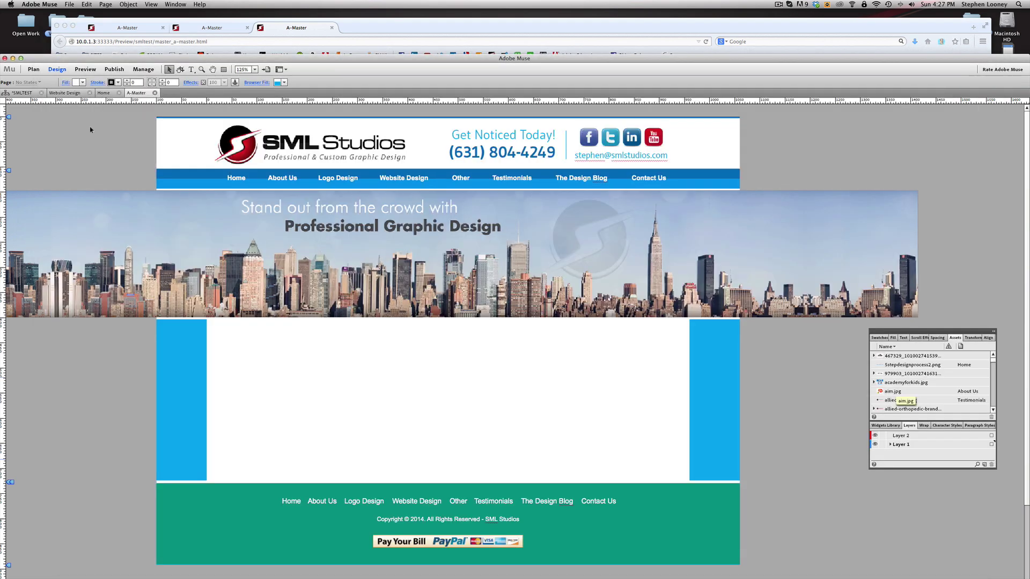
- Maximize the Muse window, try resizing the nav bar, then undo to keep its original size
double_click(1017, 59)
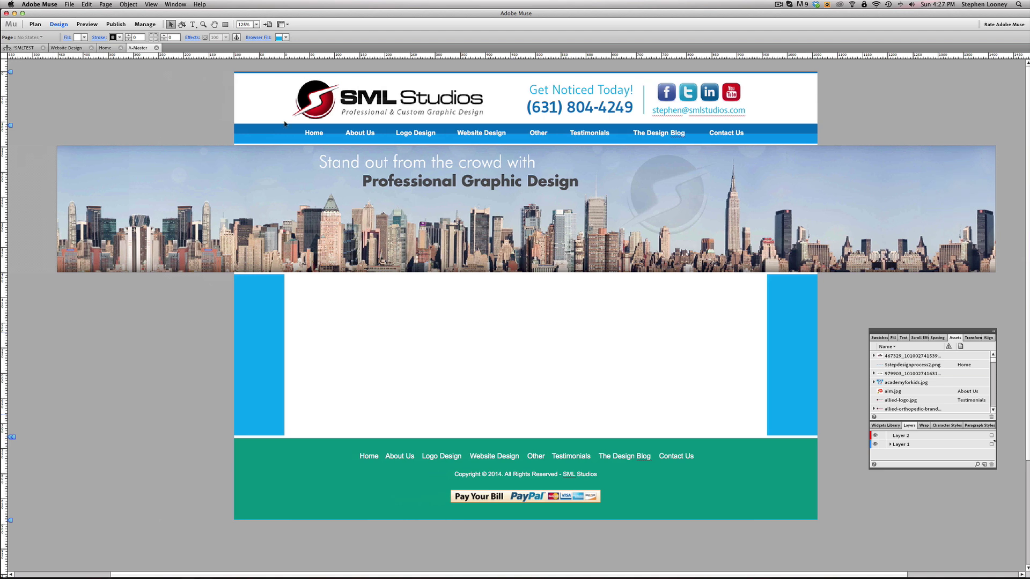
left_click(255, 139)
mouse_move(256, 139)
left_mouse_down()
mouse_move(271, 121)
mouse_move(255, 135)
left_mouse_up()
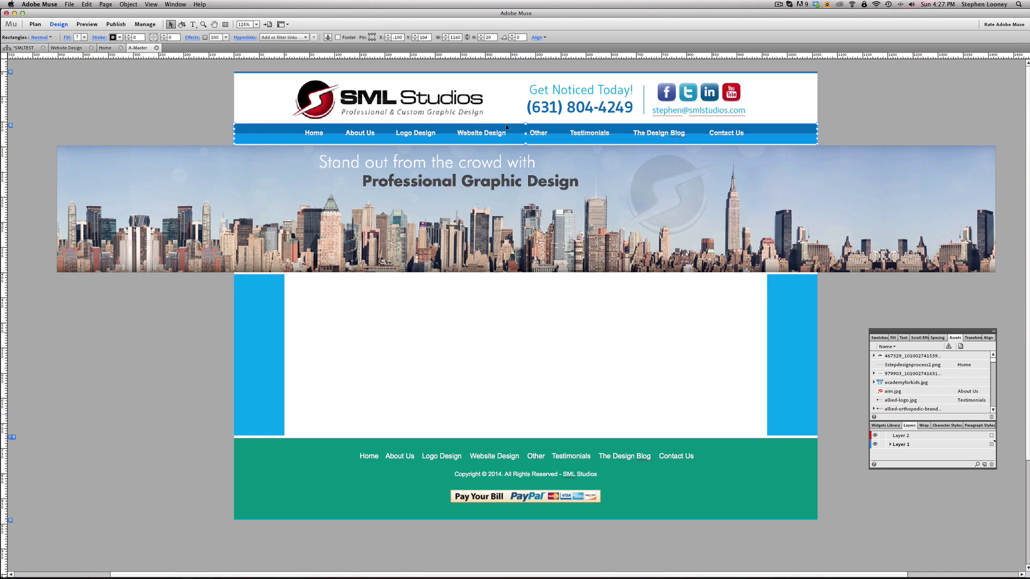
left_click_drag(525, 123, 525, 141)
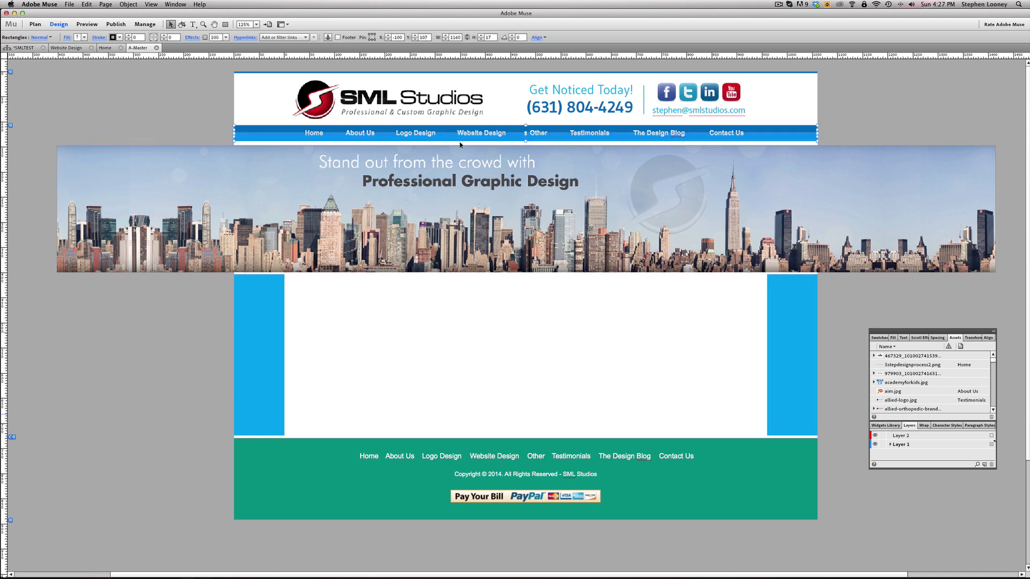
left_click(174, 107)
key("super+z")
key("super+z")
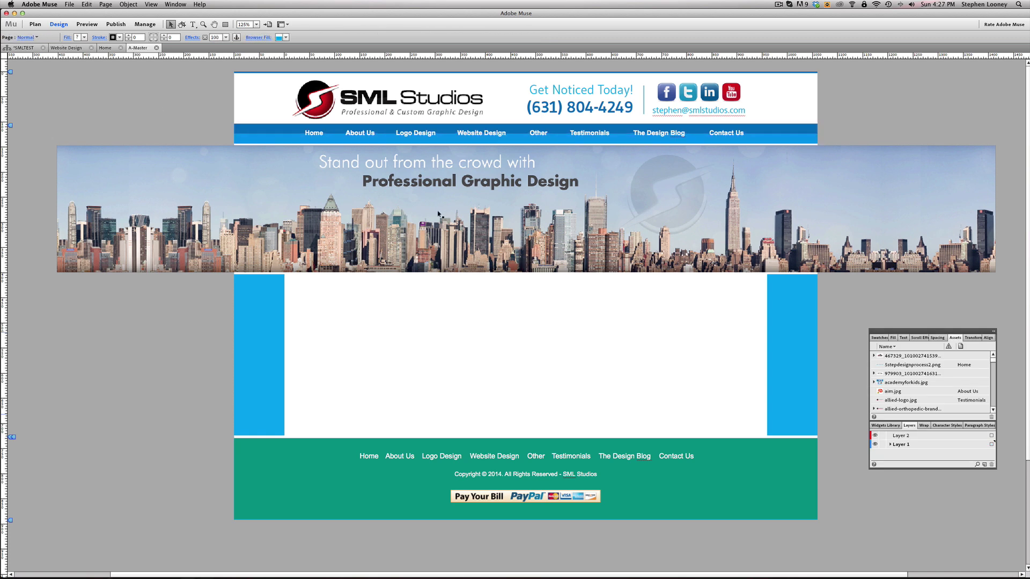
- Delete the thin blue line along the header's top edge
left_click(249, 73)
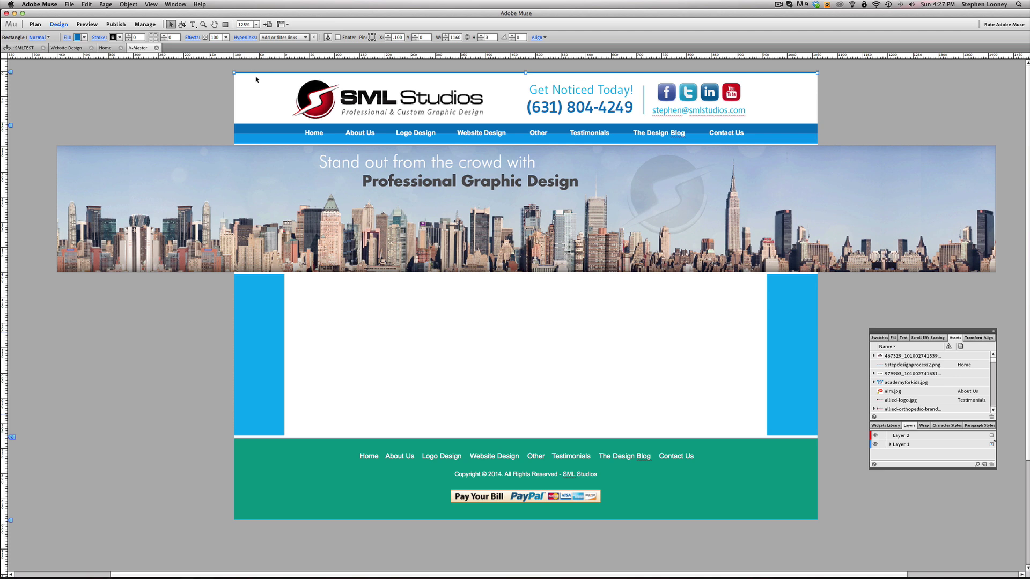
key("Delete")
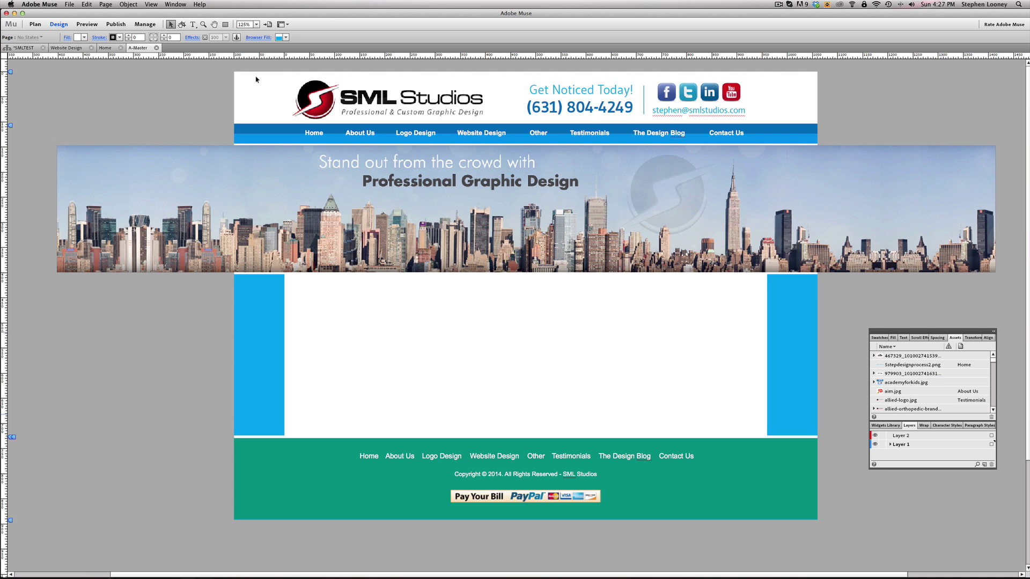
key("super+z")
- Move all page objects down by about 24 px
key("super+a")
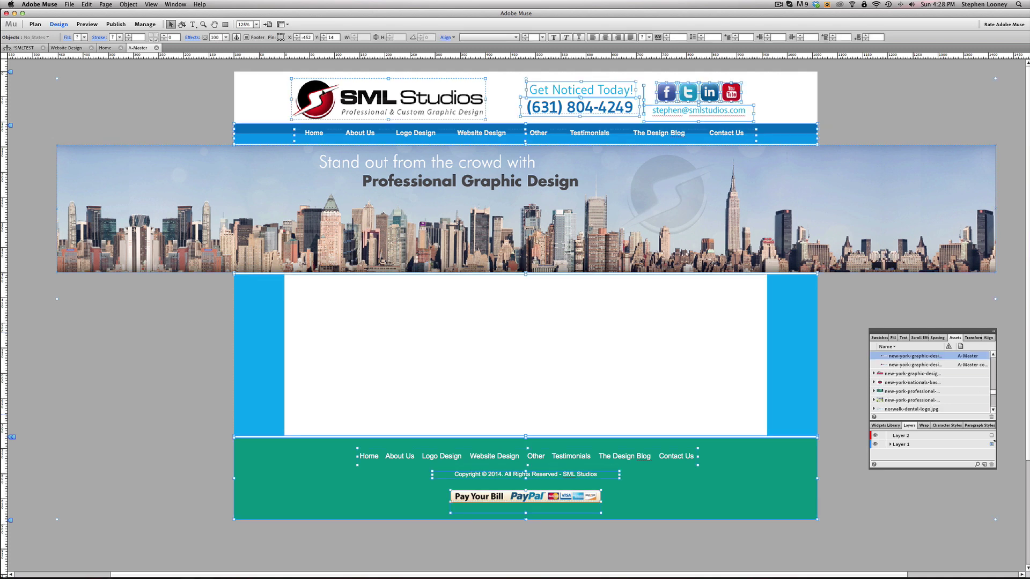
left_click_drag(324, 100, 324, 105)
key("Down")
key("Down")
key("Down")
key("Down")
key("Down")
key("Down")
key("Down")
key("Down")
key("Down")
key("Down")
key("Down")
key("Down")
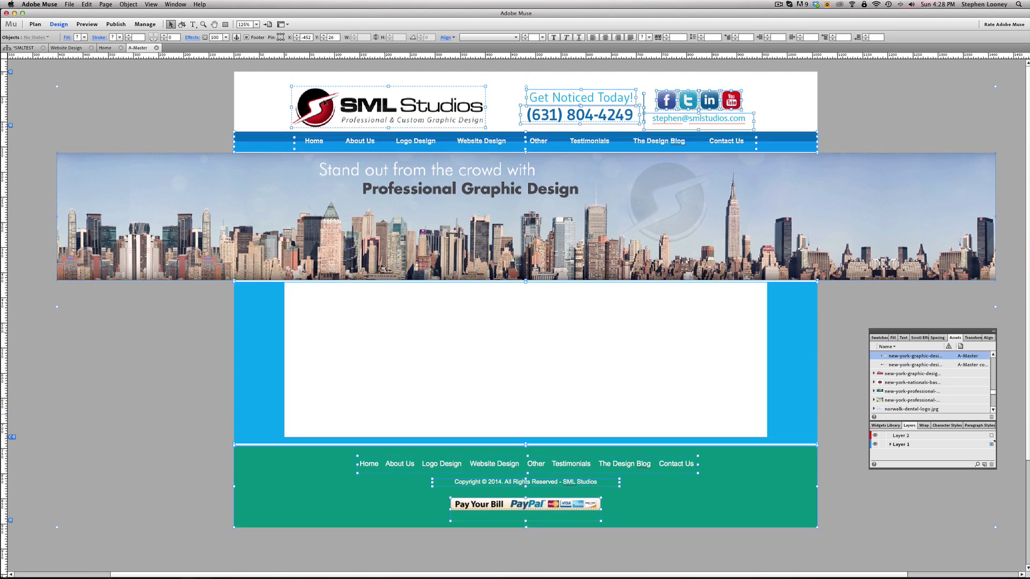
left_click(196, 78)
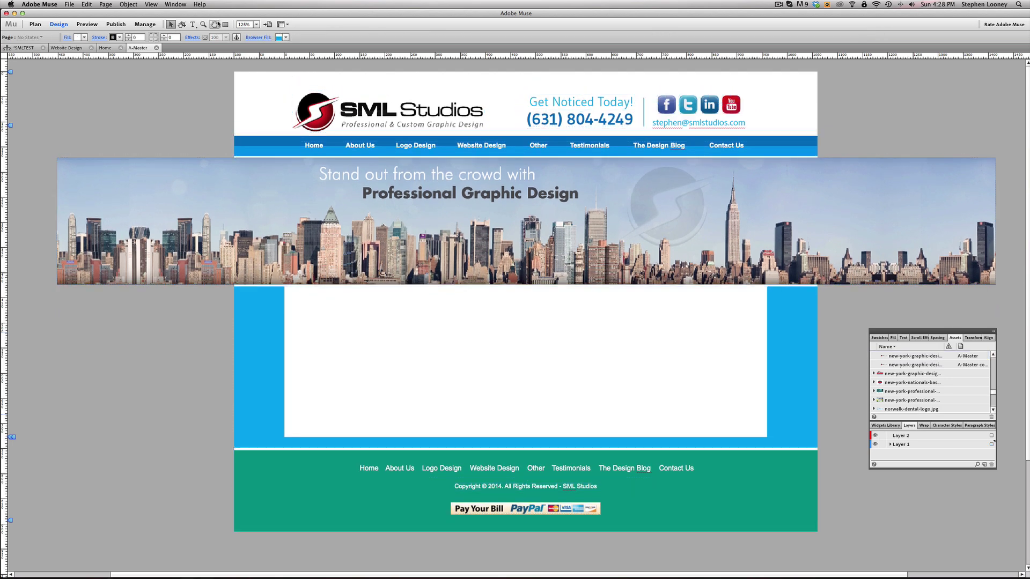
- Draw an empty 1141 × 22 px rectangle across the header top
left_click(226, 24)
left_click_drag(239, 74, 811, 85)
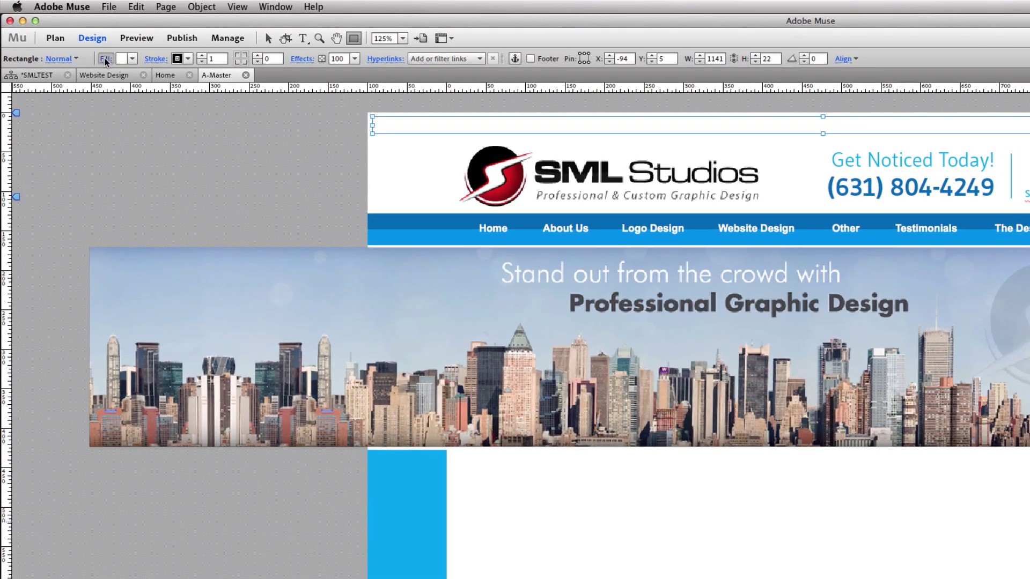
left_click(67, 38)
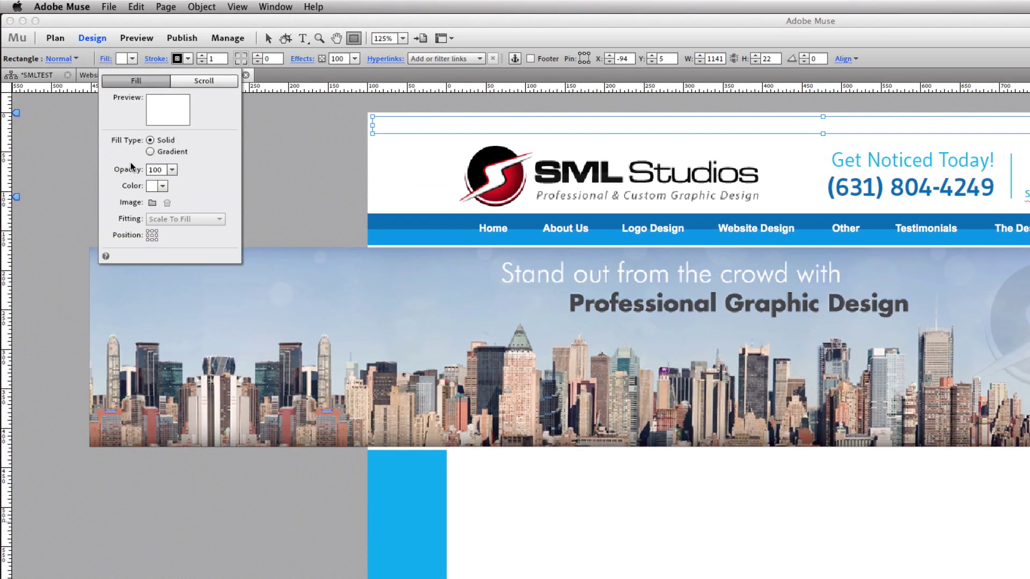
- Fill the header strip with the Dot-Pattern.jpg image from the Desktop
left_click(152, 203)
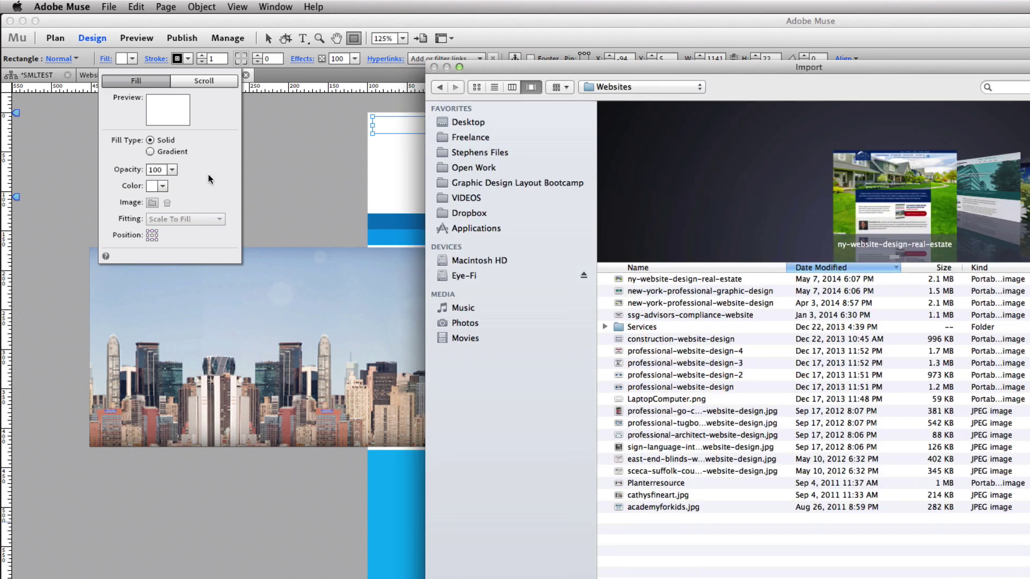
left_click(443, 124)
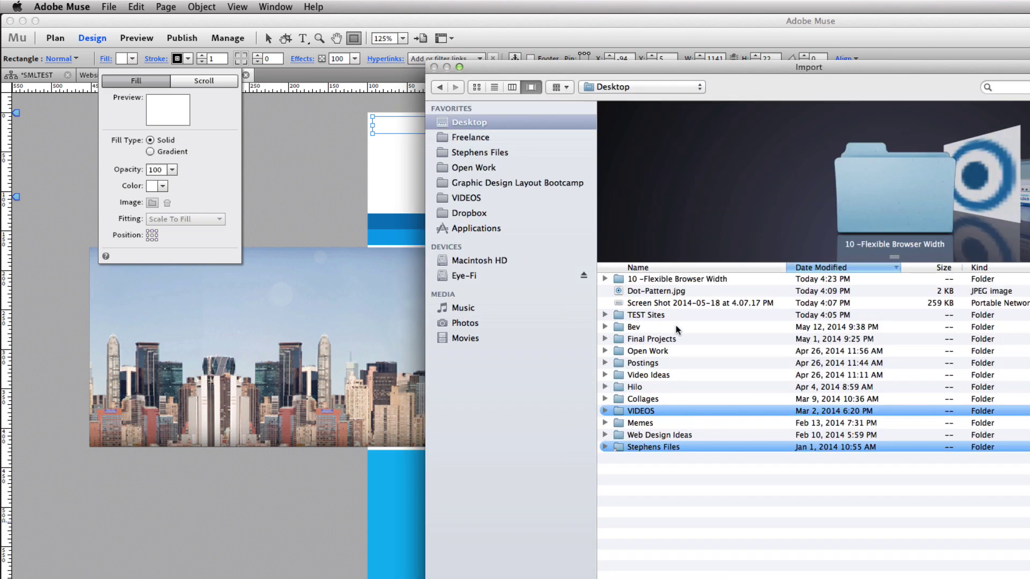
left_click(978, 191)
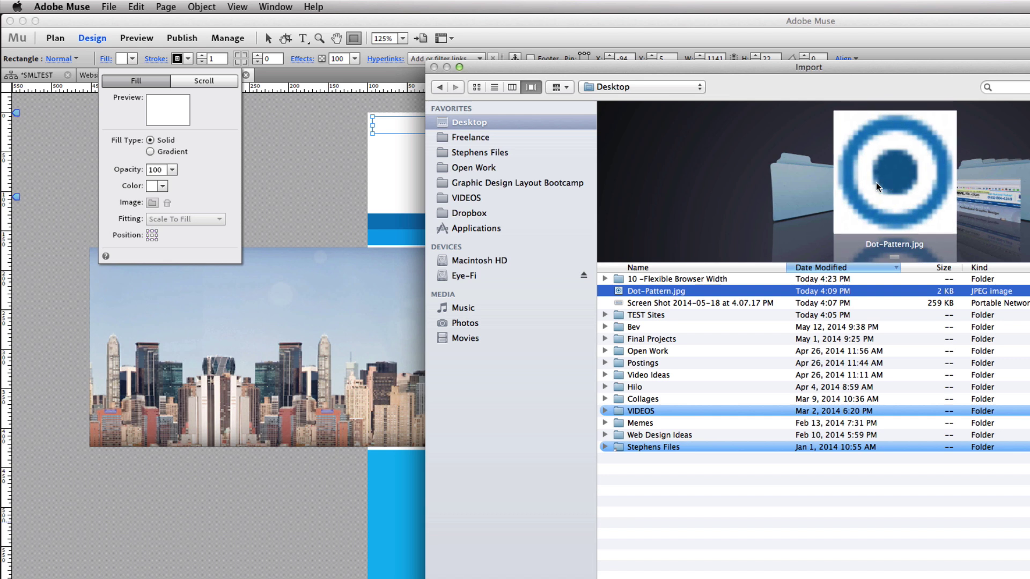
double_click(878, 187)
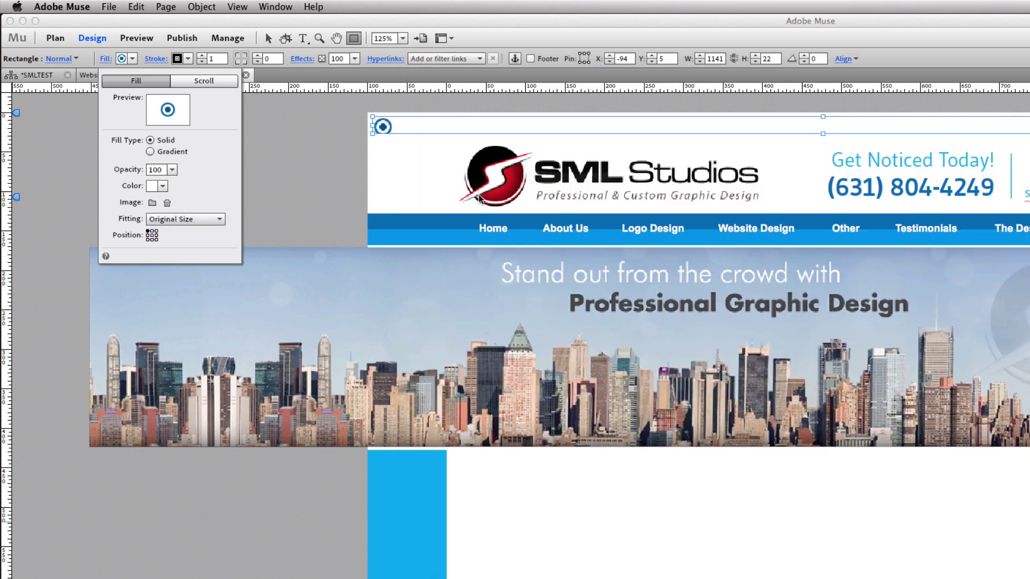
left_click(823, 138)
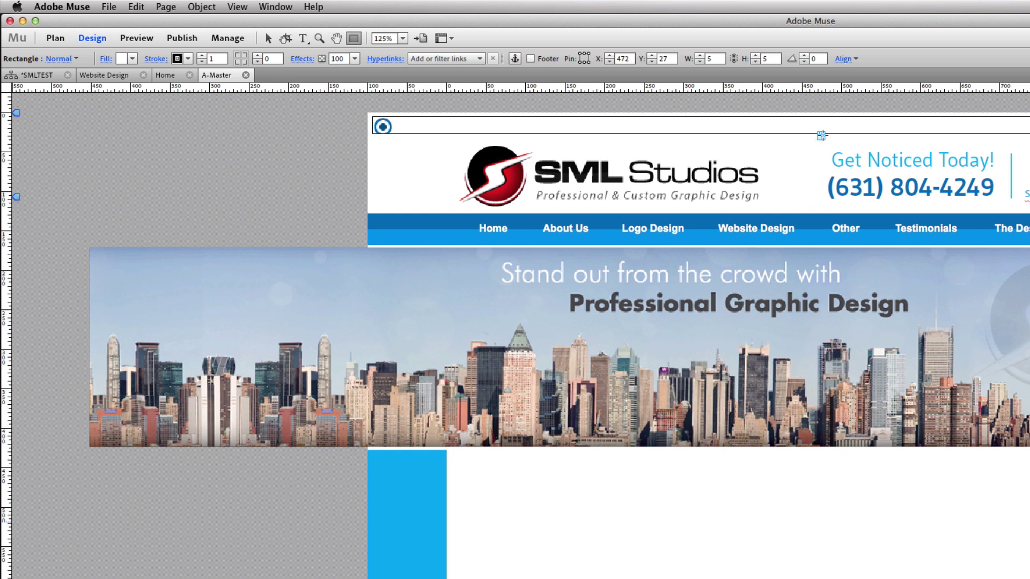
- Make the dot strip slightly taller and set its image fitting to Tile Horizontally
key("super+z")
left_click(267, 39)
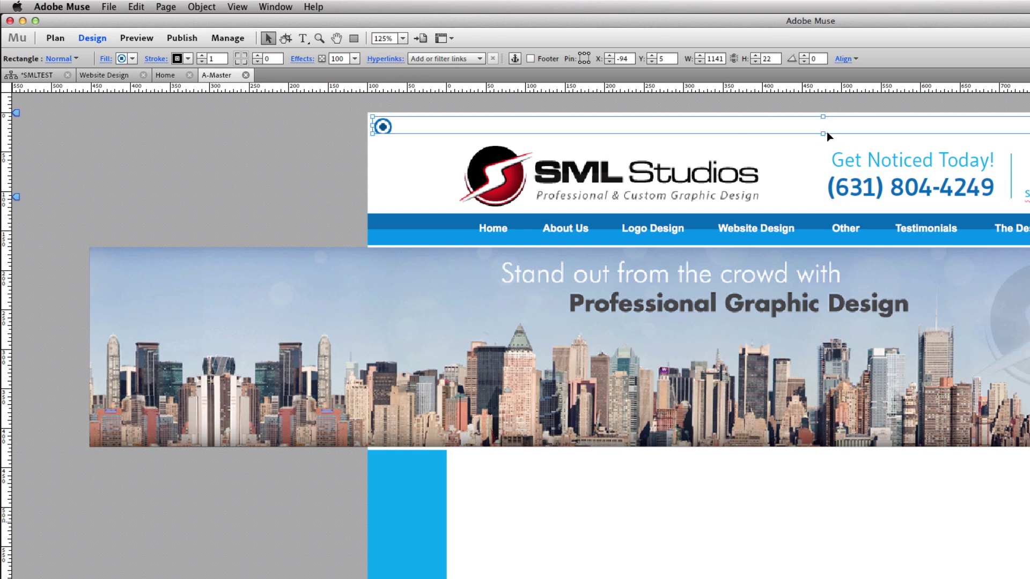
left_click_drag(823, 134, 823, 138)
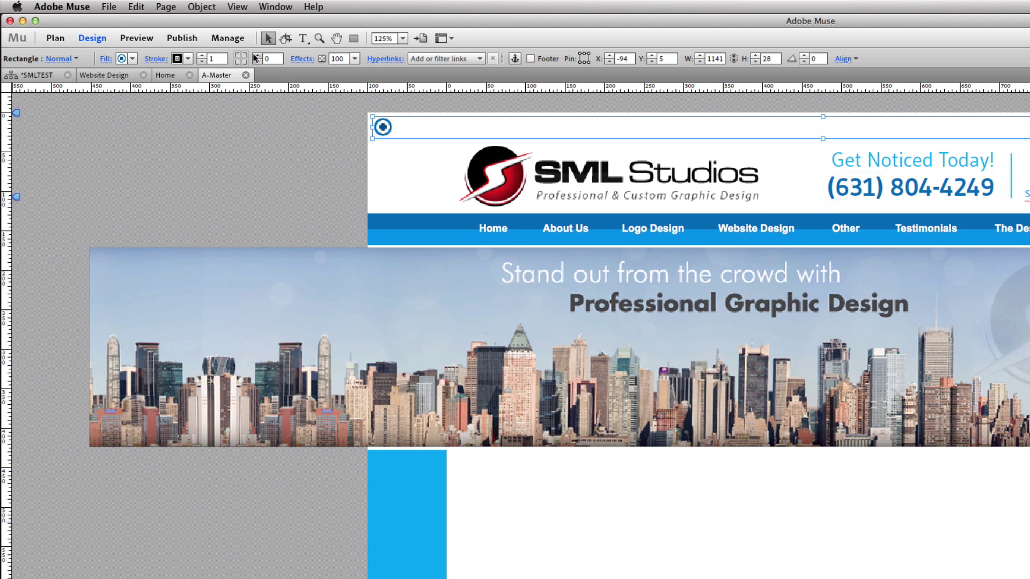
left_click(106, 59)
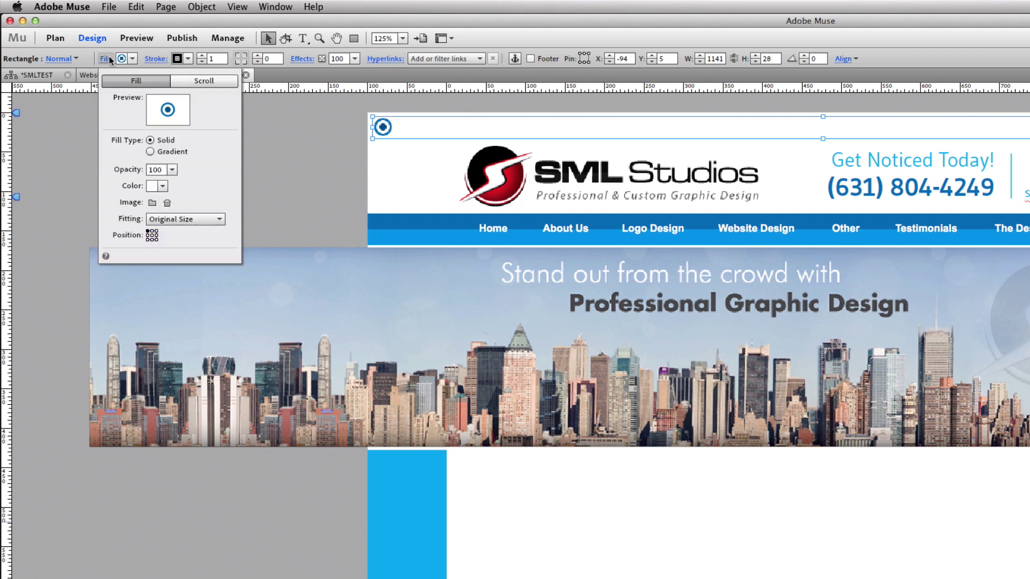
left_click(164, 220)
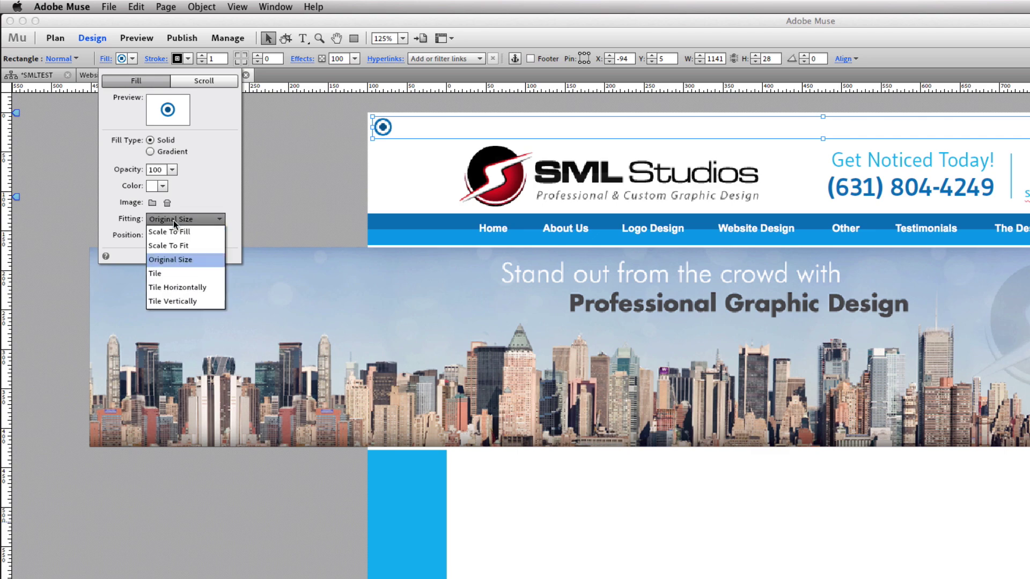
left_click(174, 288)
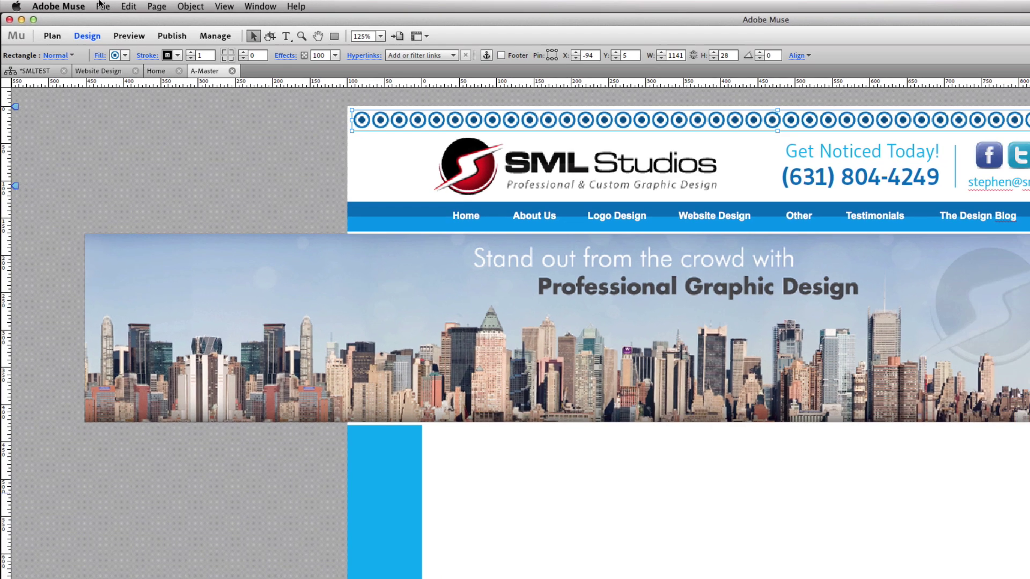
left_click(109, 6)
- Preview the master page in Firefox, where the dot strip stops at the page edges
left_click(104, 153)
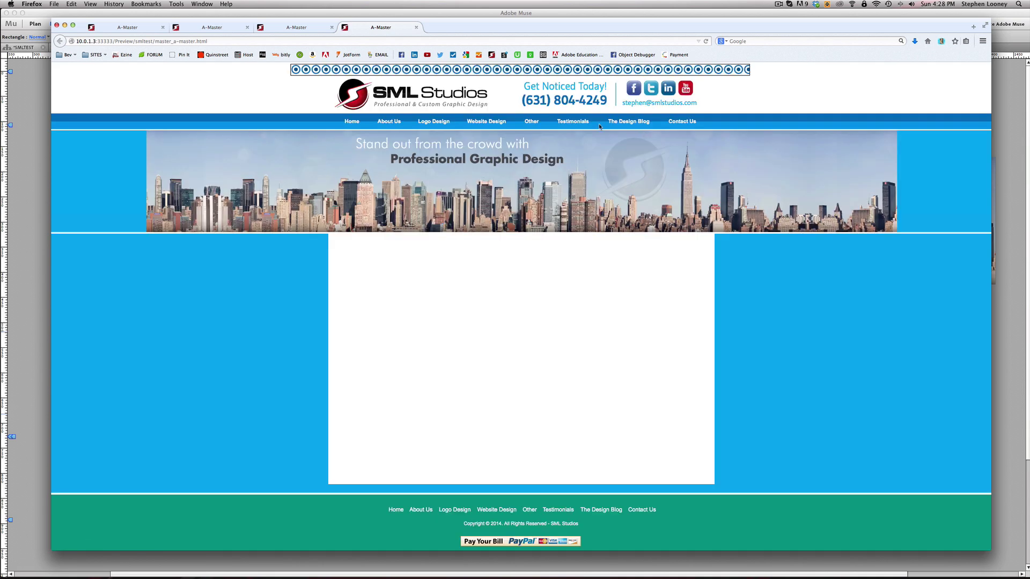
left_click(46, 104)
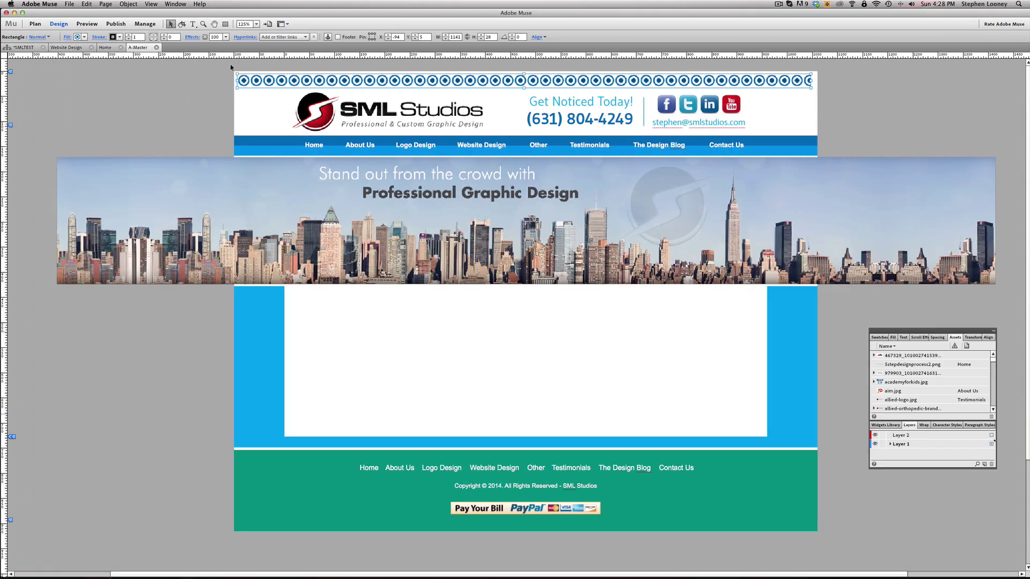
- Set the dot strip's stroke to 0, stretch it to the 1160-px page width, and preview again
left_click(128, 39)
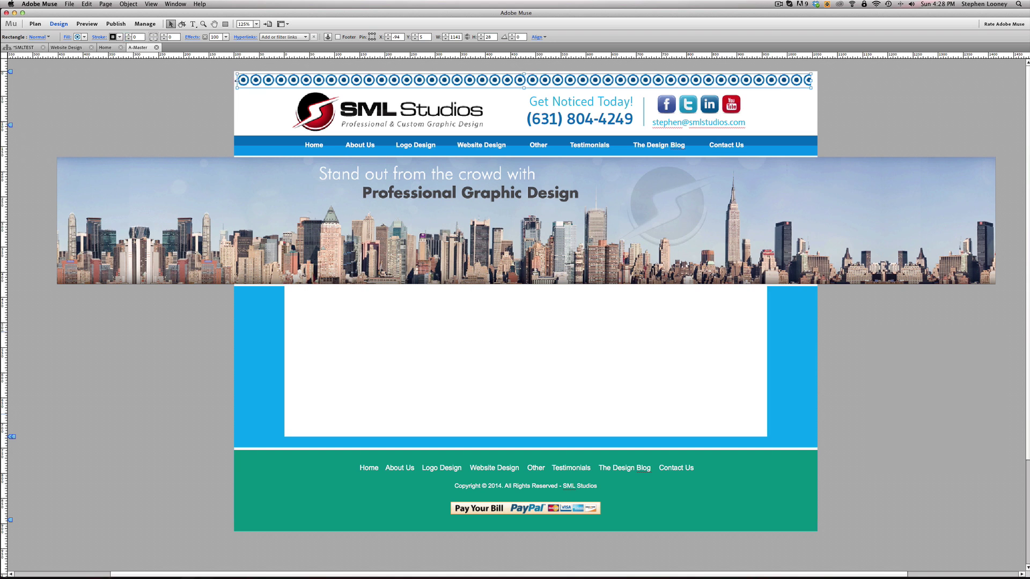
left_click_drag(237, 80, 233, 80)
left_click_drag(813, 85, 820, 86)
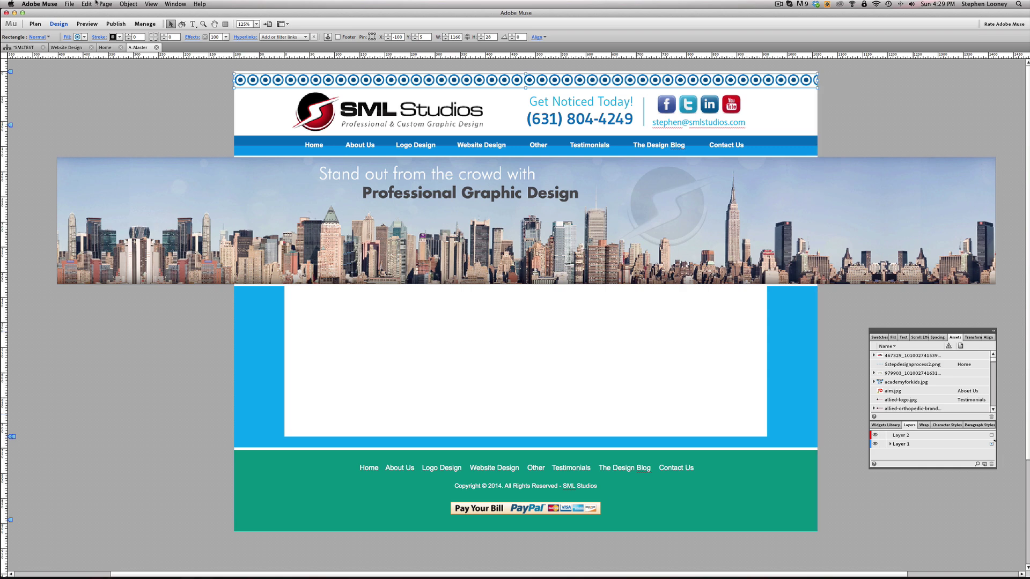
left_click(69, 4)
left_click(87, 157)
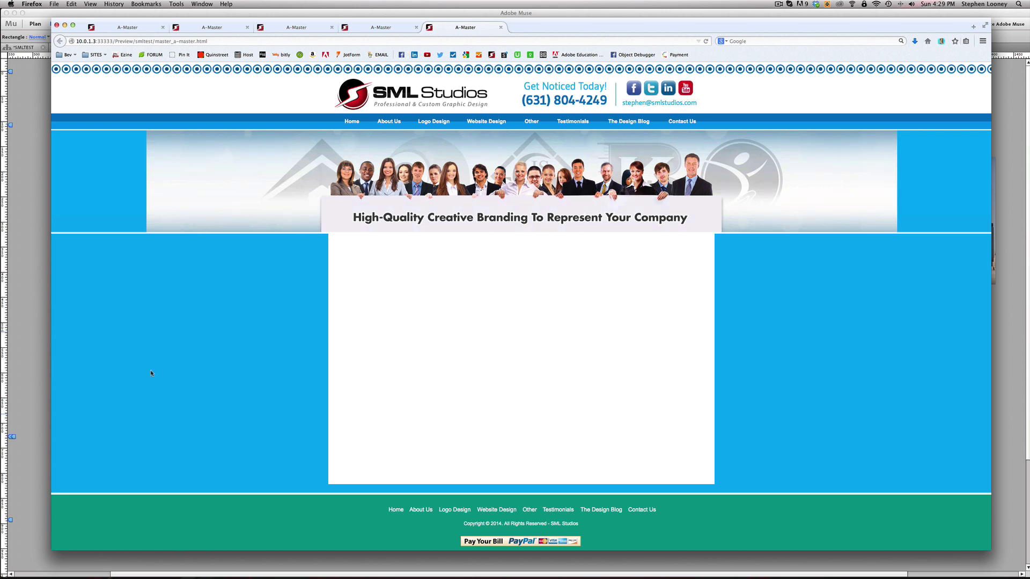
key("super+Tab")
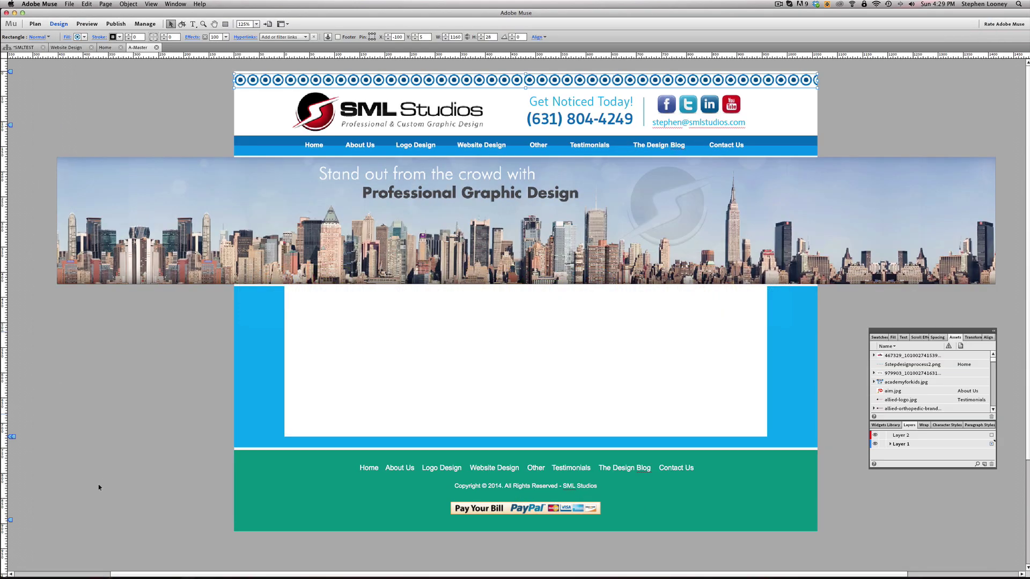
left_click(99, 487)
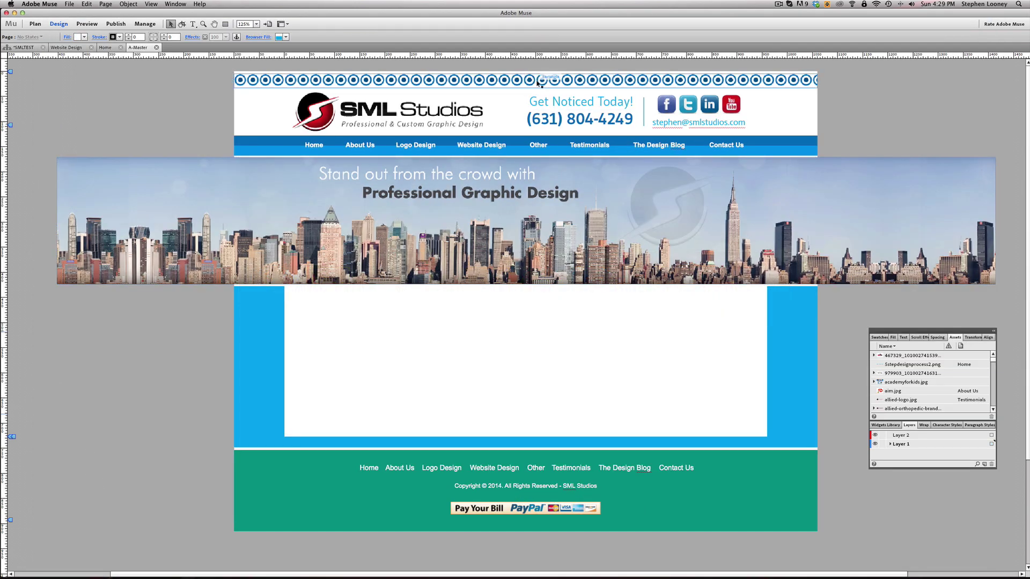